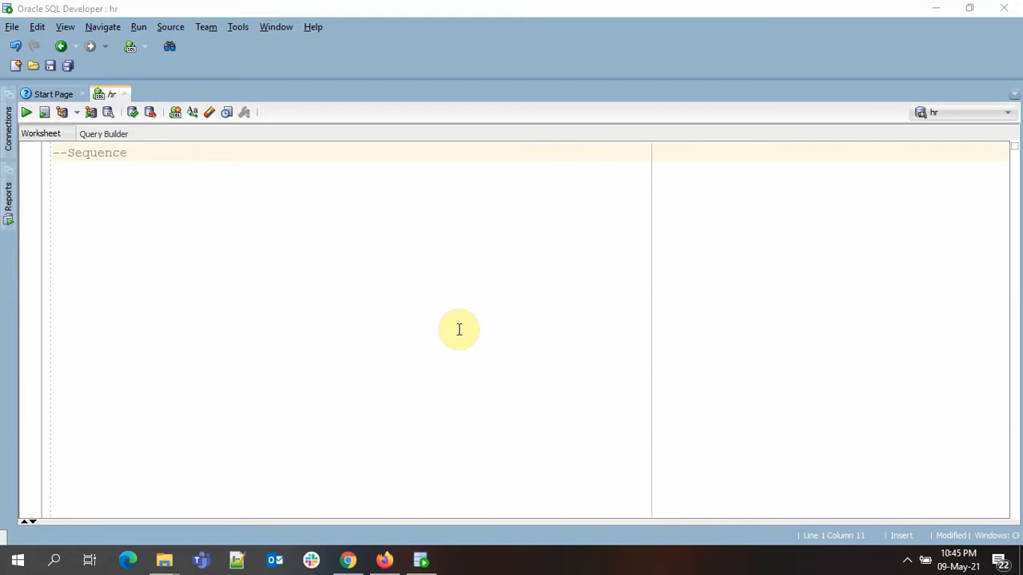
- Write Create Sequence Sequence_Name; on a new line below the --Sequence comment
click(103, 192)
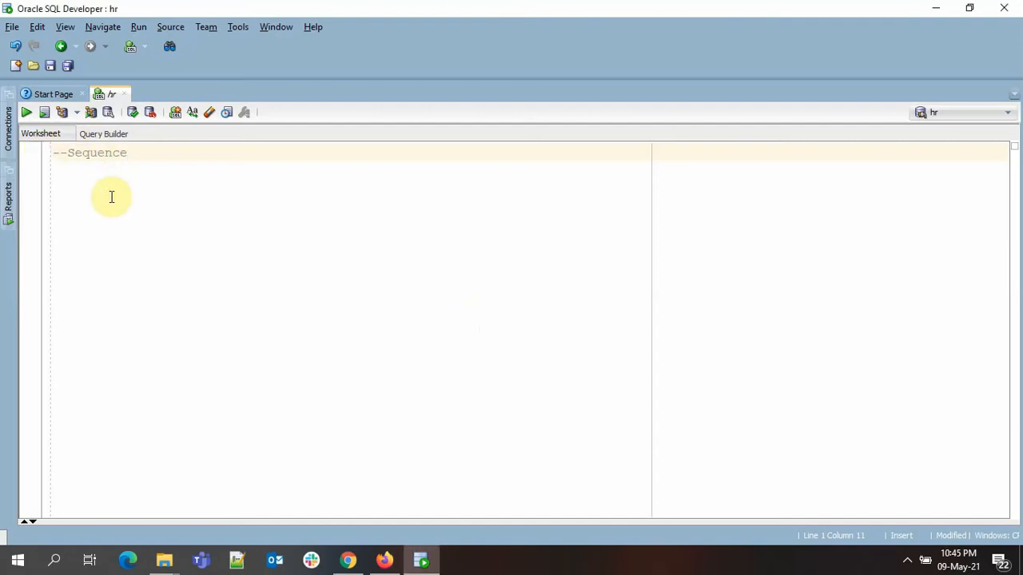
key(Return)
key(Return)
text(Create Sequence Sequence_Nme;)
key(Left)
key(Left)
text(a)
key(End)
key(Return)
key(Return)
- Paste the commented sequence option keywords from INCREMENT through NOORDER below the statement
key(alt+Tab)
key(alt+Tab)
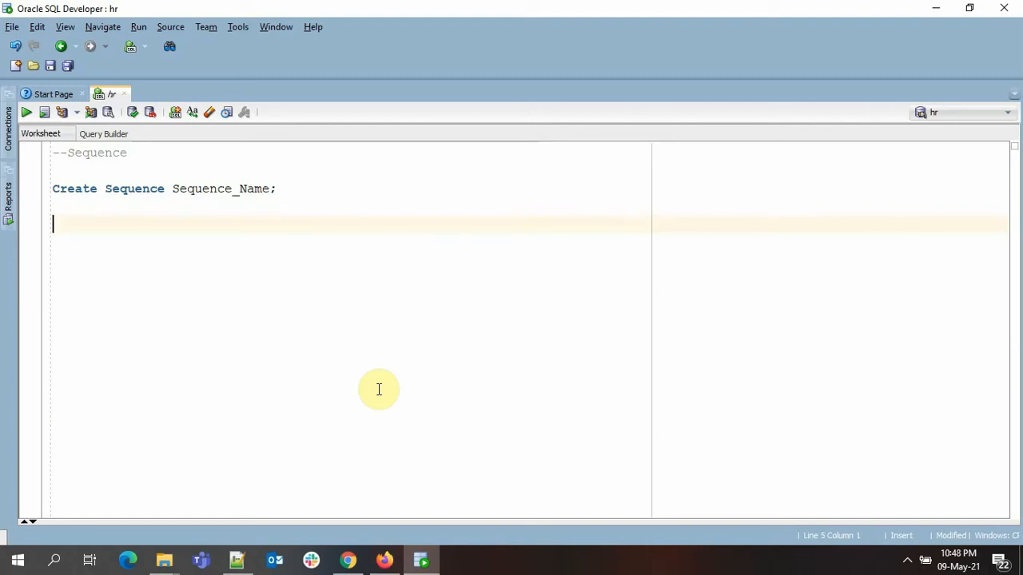
text(--INCREMENT --STARTWITH --MAXVALUE --MINVALUE --NOMAXVALUE --NOMINVALUE --CYCLE --NOCYCLE --CACHE --NOCACHE --ORDER --NOORDER)
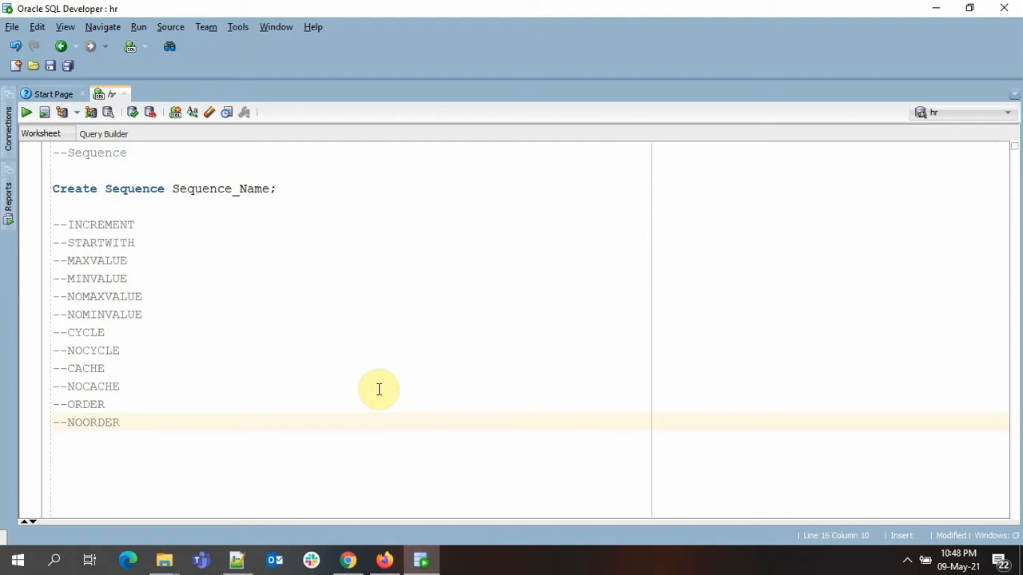
- Complete the first option comment to INCREMENT BY and move to the empty line below NOORDER
click(148, 221)
text(BY)
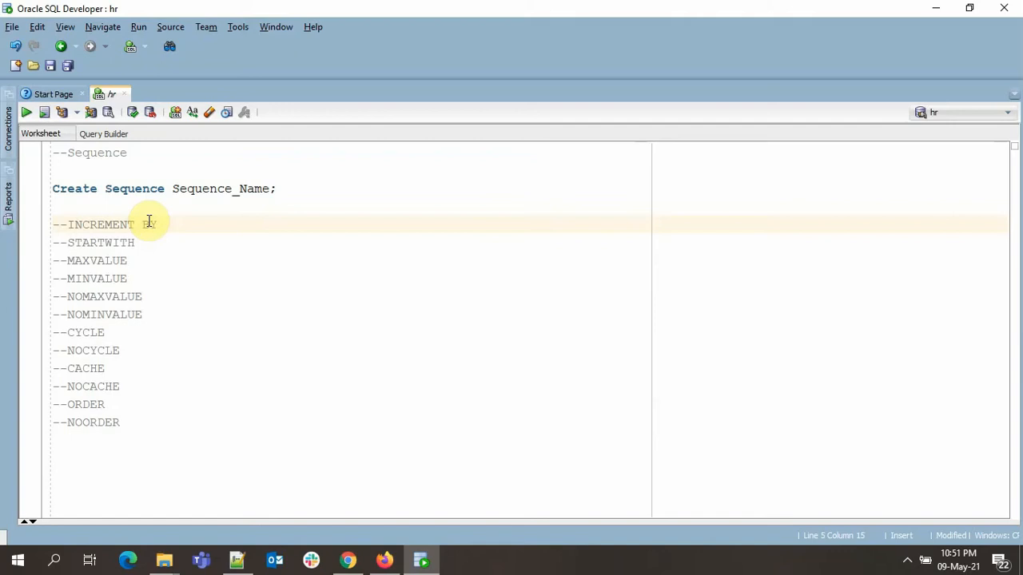
click(98, 459)
text(c)
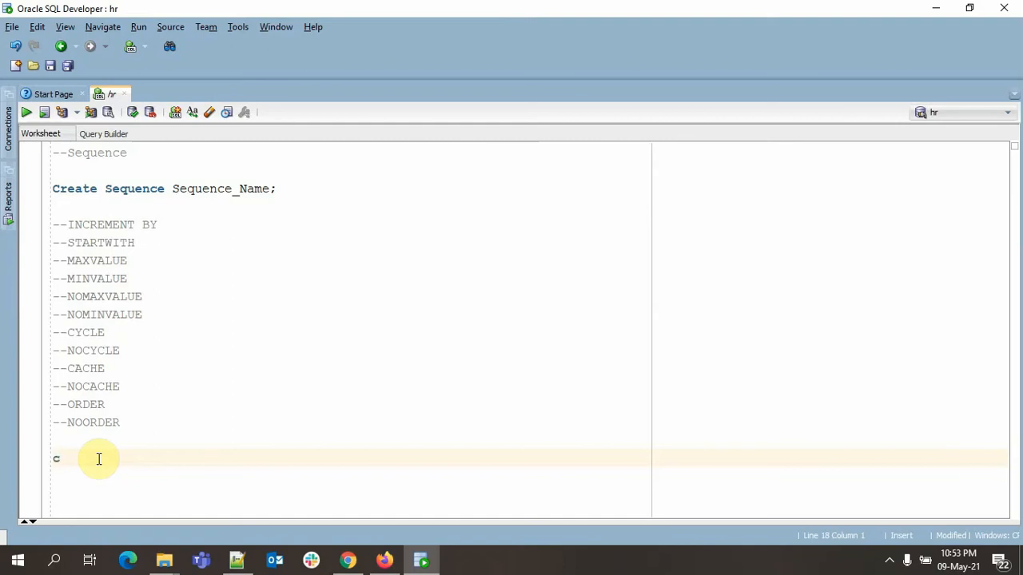
- Write CREATE SEQUENCE CUST_SEQ with START WITH 1, INCREMENT BY 3, MINVALUE 1, MAXVALUE 999
key(BackSpace)
text(REATE)
text( SEQUENCE CUST_SQ)
key(BackSpace)
key(BackSpace)
text(SQ)
key(BackSpace)
text(EQ)
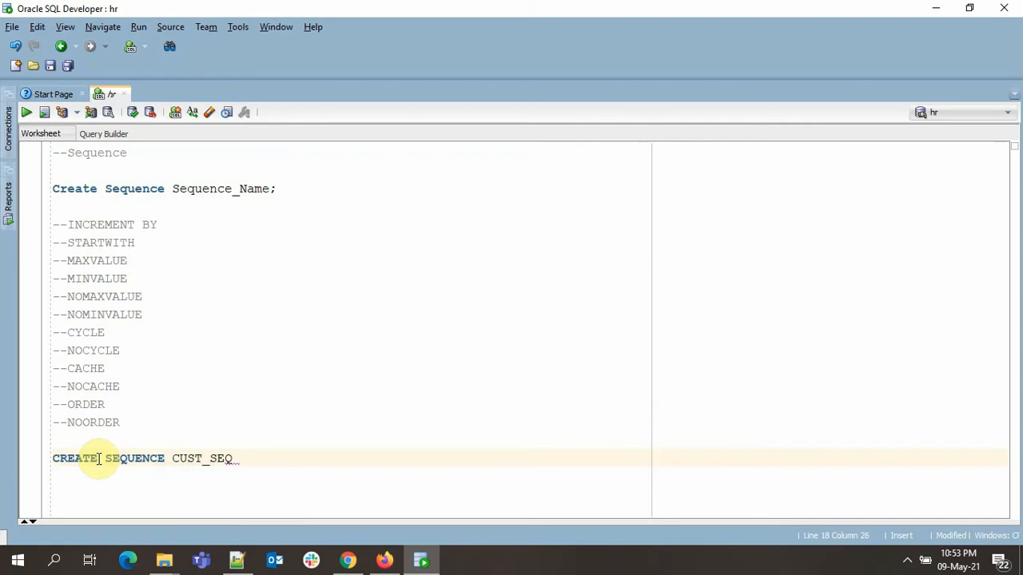
key(Return)
text(START WITH 1)
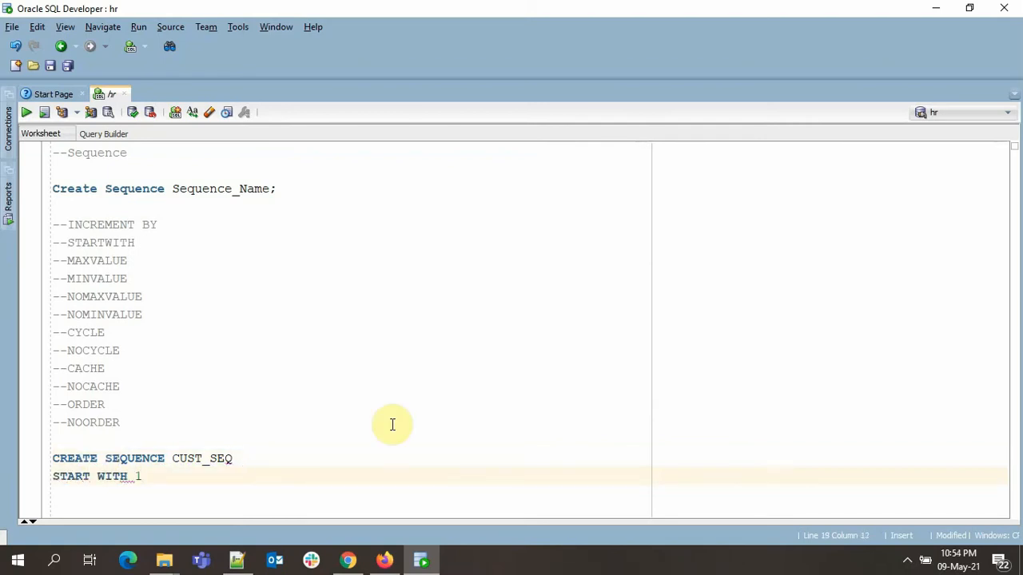
key(Return)
text(INCREMENT B)
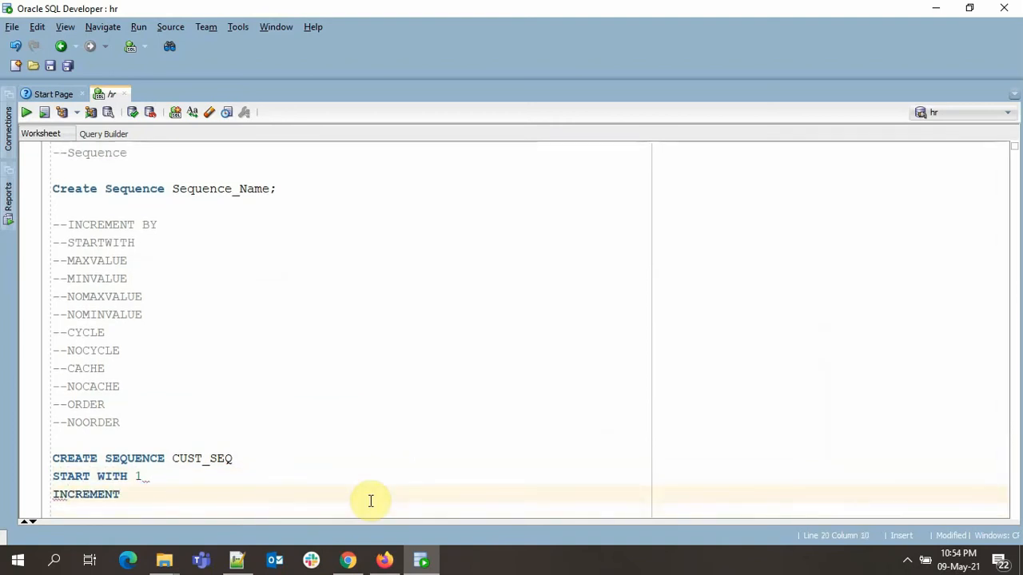
text(Y )
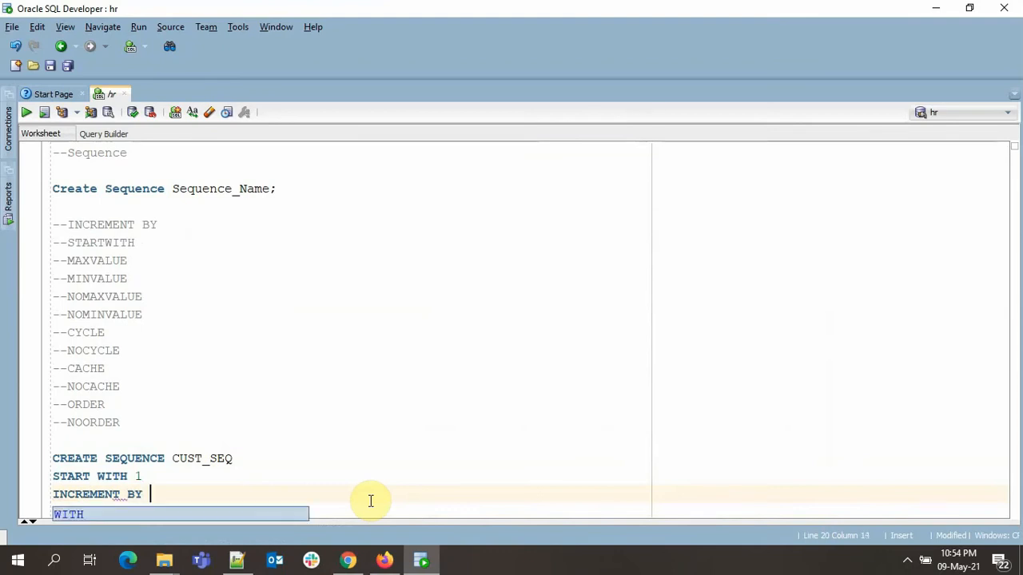
text(3)
key(Return)
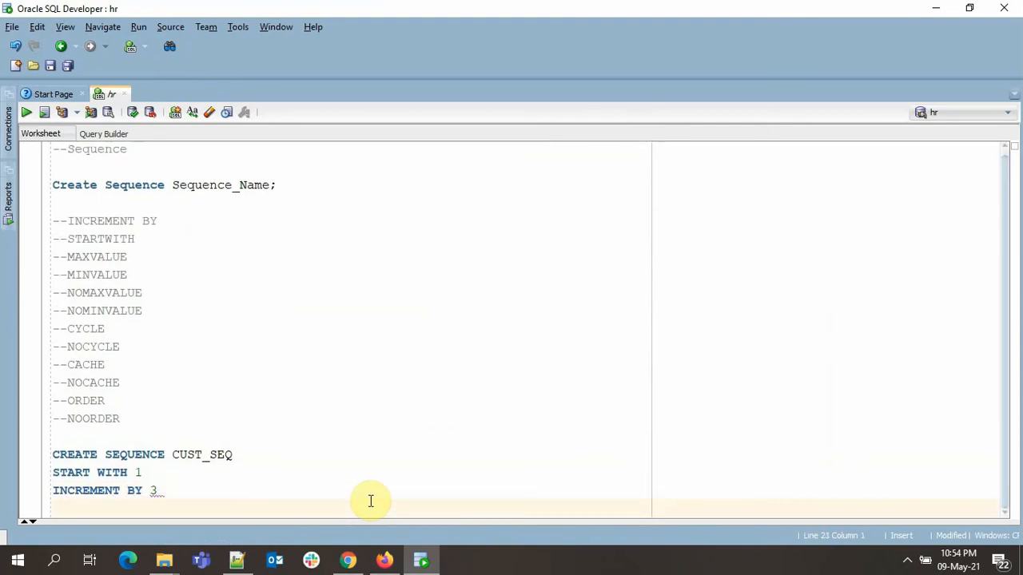
text(MINVAUE)
key(BackSpace)
key(BackSpace)
text(UE 1)
key(Return)
text(MAXVALUE )
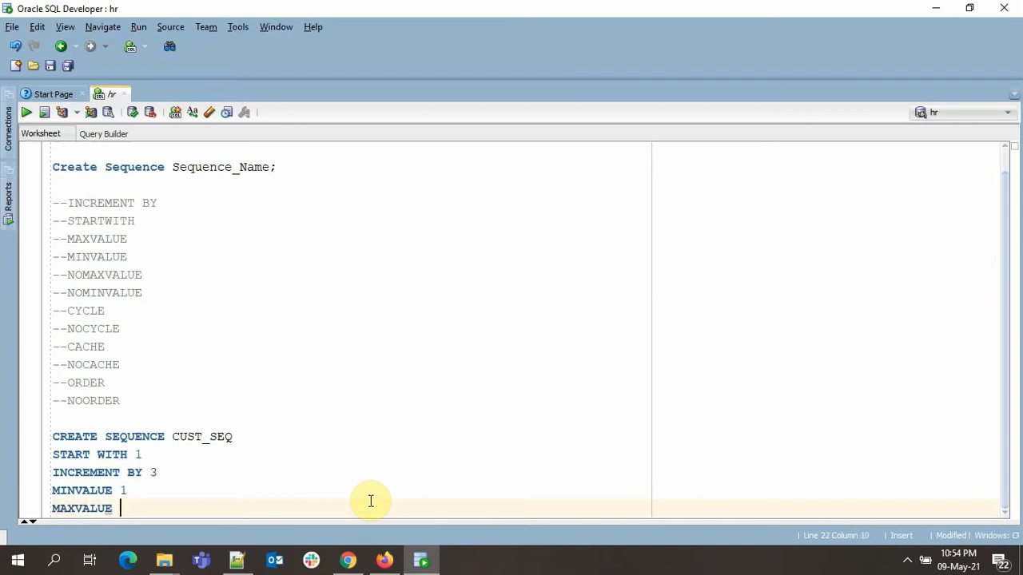
text(999;)
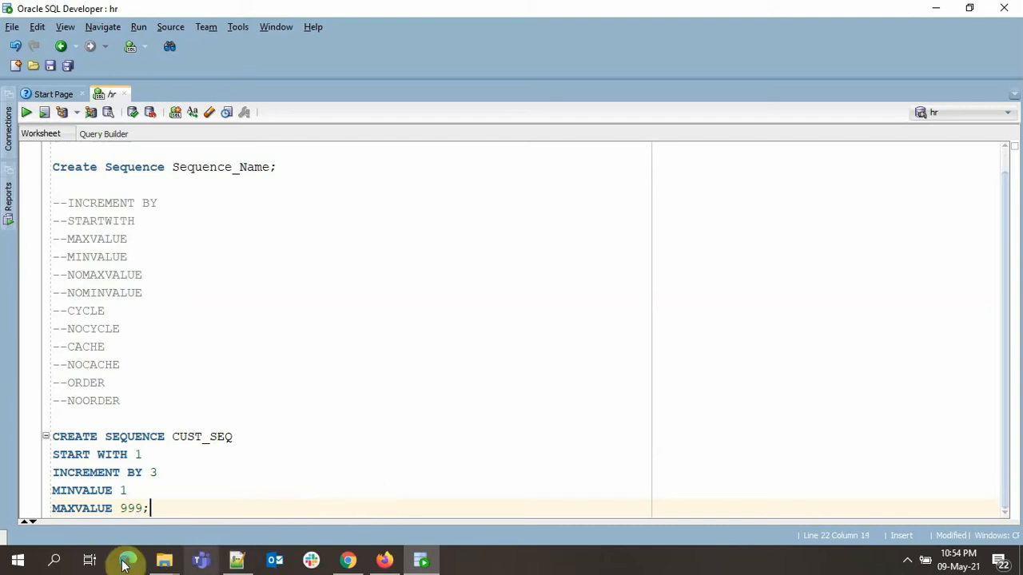
- Run the CREATE SEQUENCE CUST_SEQ statement and start a fresh line for the next query
drag(147, 509, 49, 436)
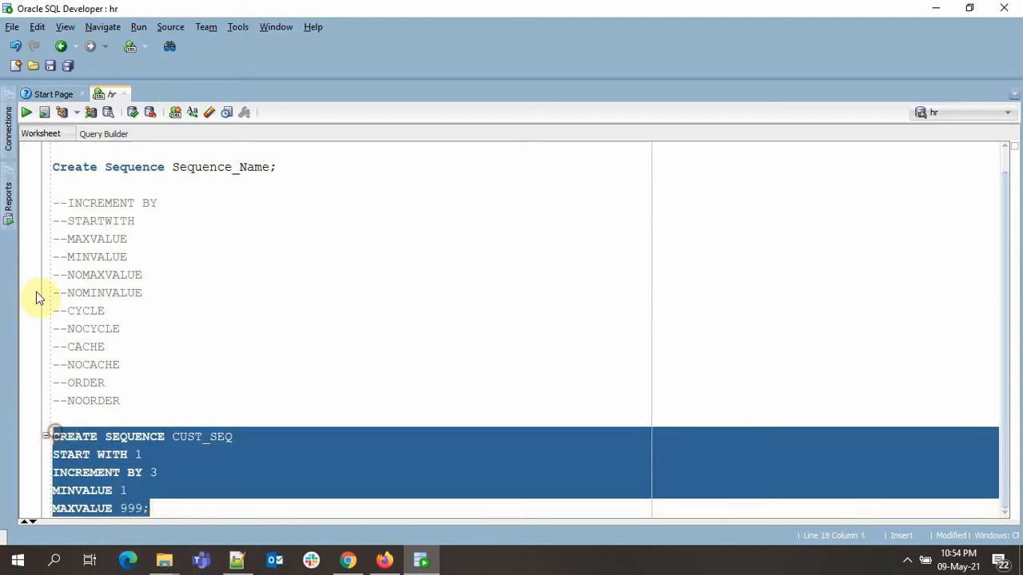
click(27, 113)
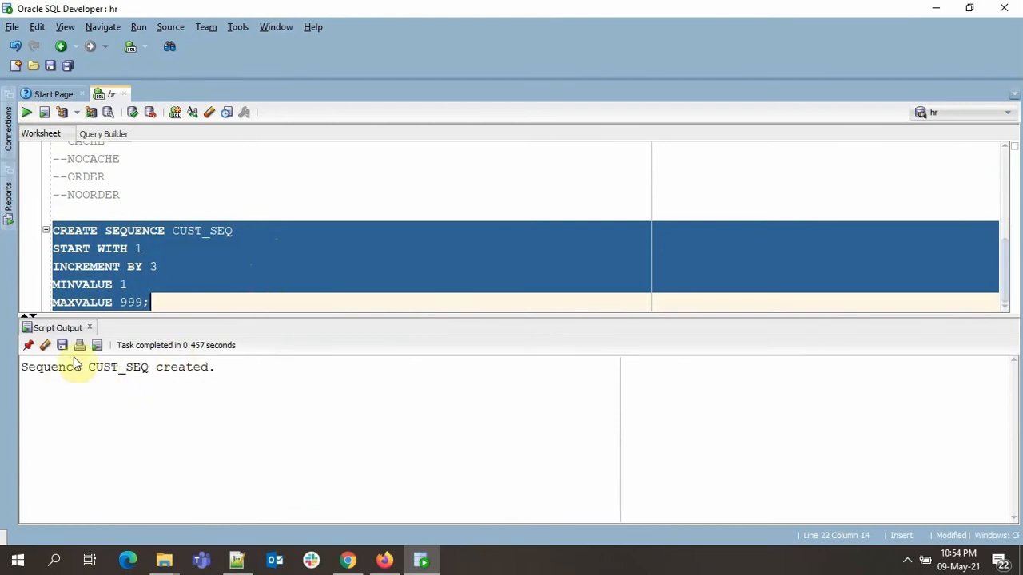
click(189, 302)
key(Return)
key(Return)
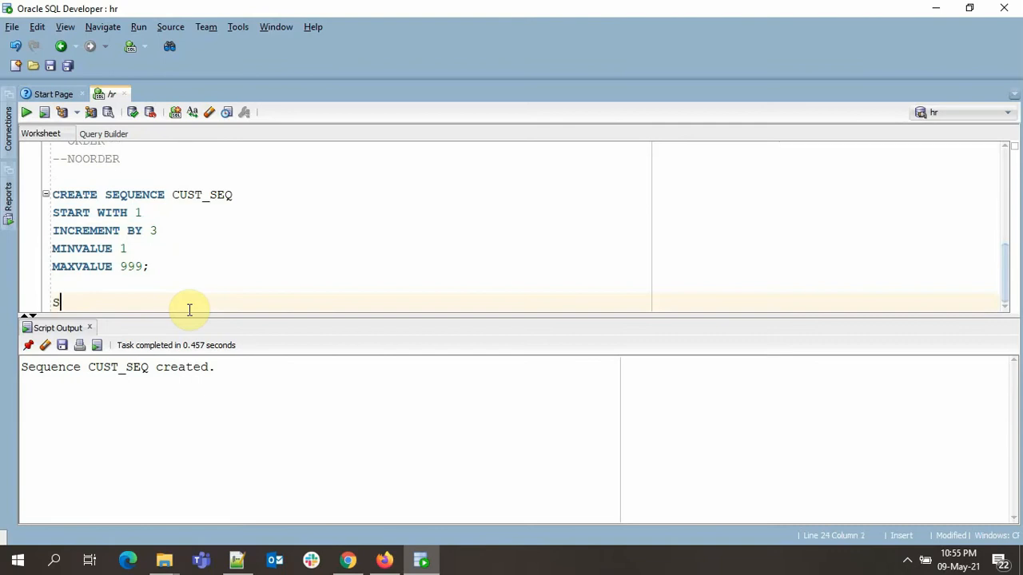
text(SLE)
- Run SELECT CUST_SEQ.CURVAL FROM DUAL, correcting the stray comma before CURVAL
key(BackSpace)
key(BackSpace)
text(ELECT )
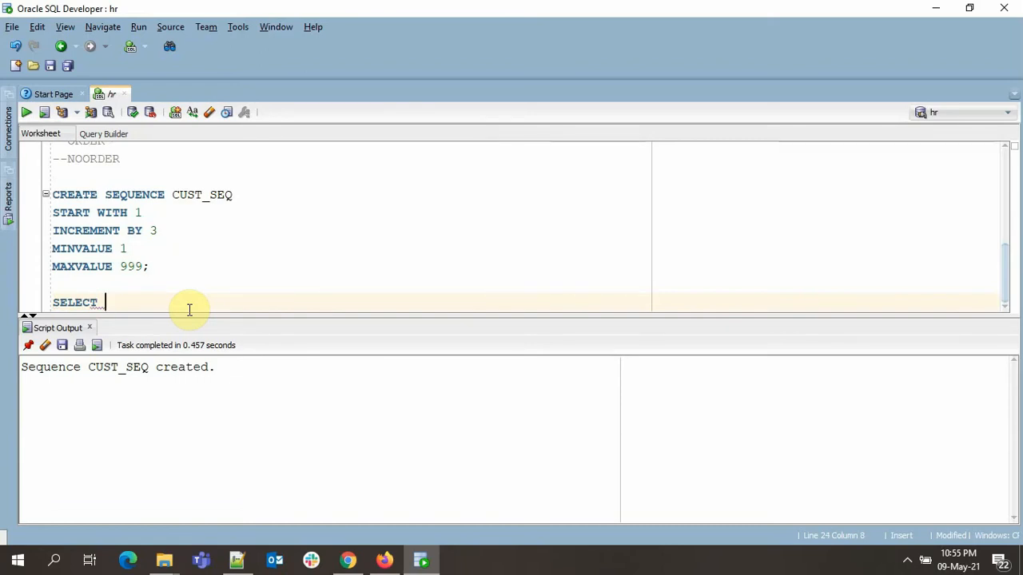
text(CUST_SEQ.CURVAL)
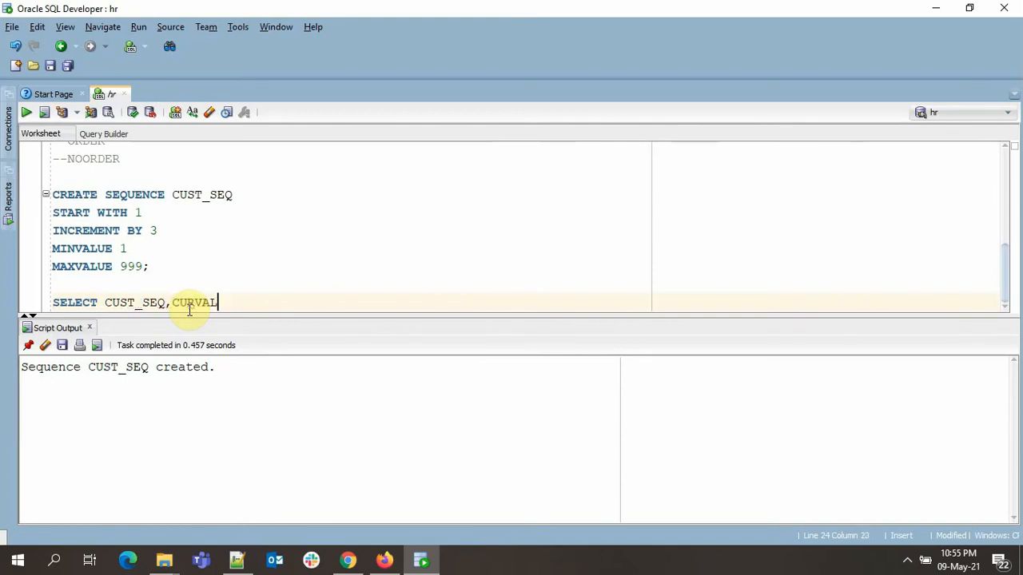
text( FROM DUAL;)
key(ctrl+Return)
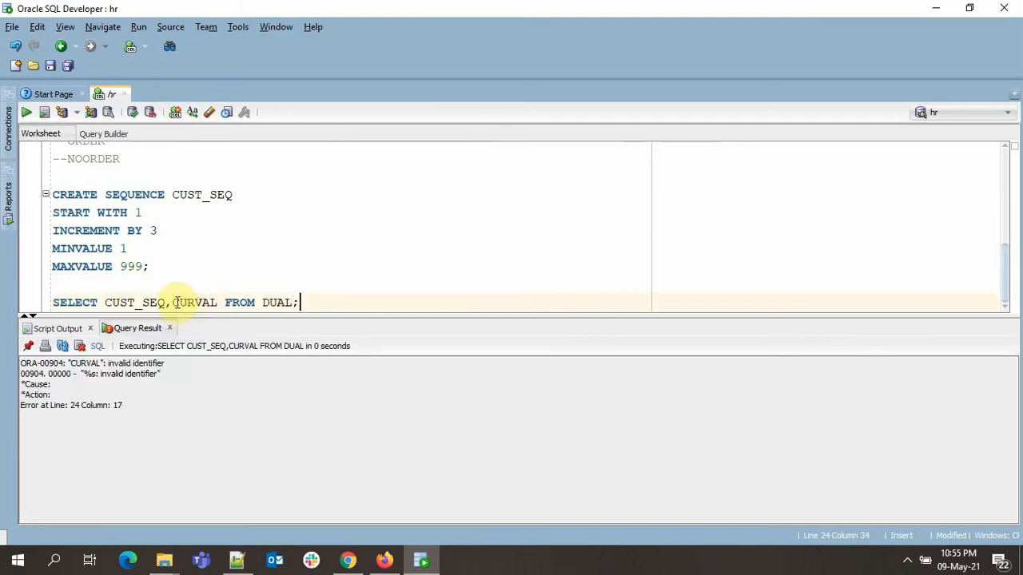
click(171, 302)
key(BackSpace)
text(.)
key(ctrl+Return)
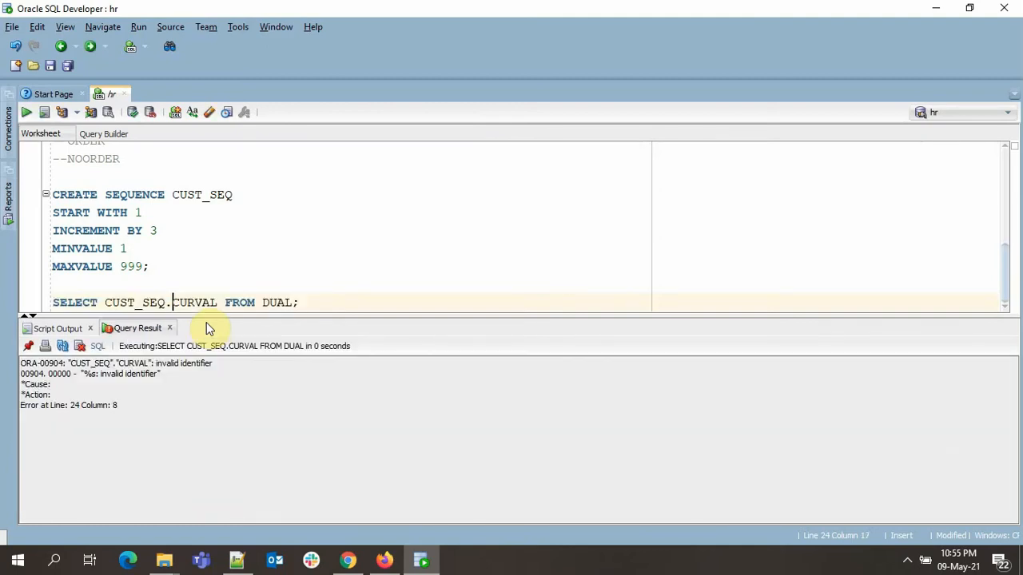
- Correct CURVAL to CURRVAL and rerun the query, getting ORA-08002 CURRVAL not yet defined
click(198, 302)
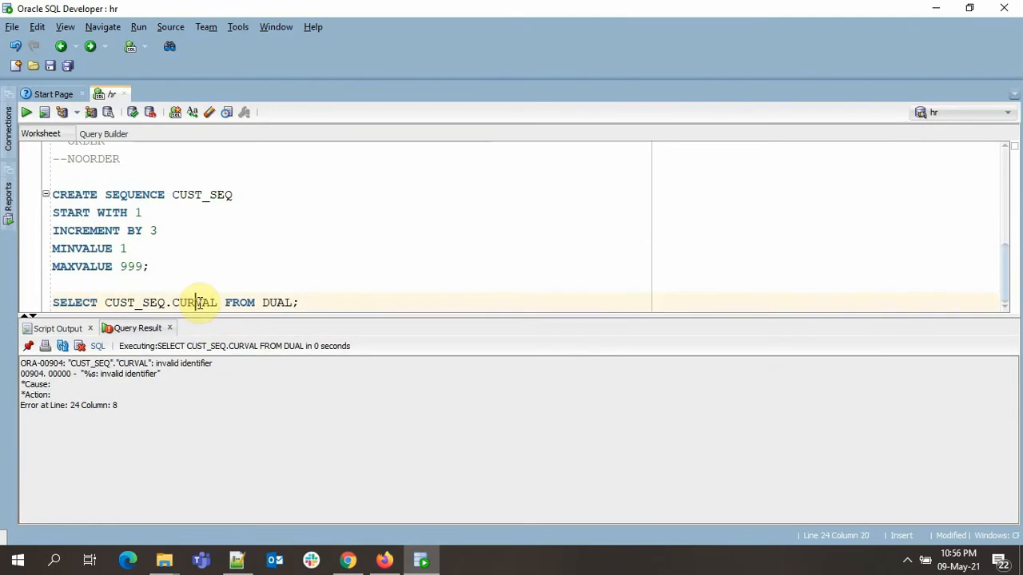
text(R)
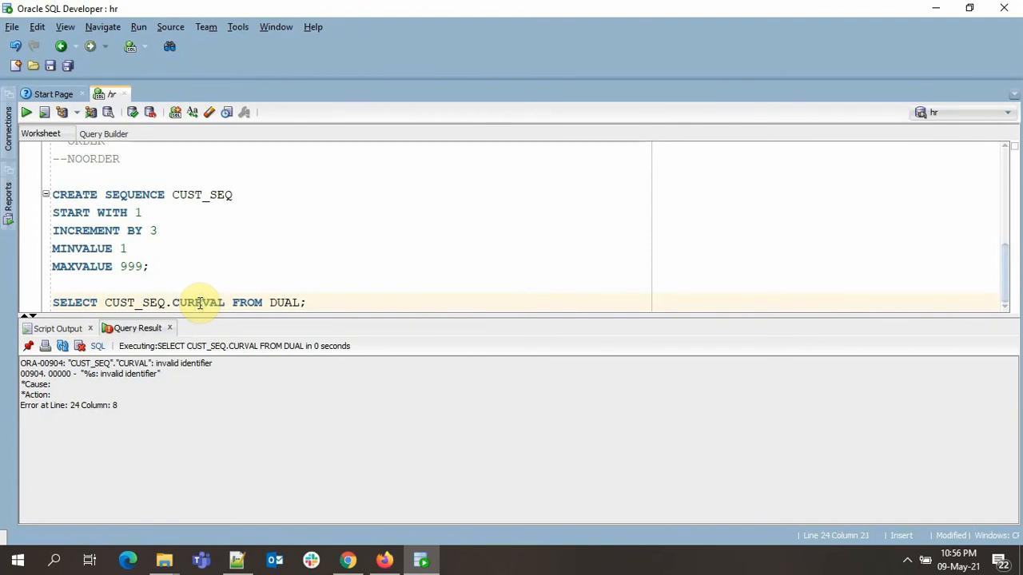
triple_click(200, 302)
key(ctrl+Return)
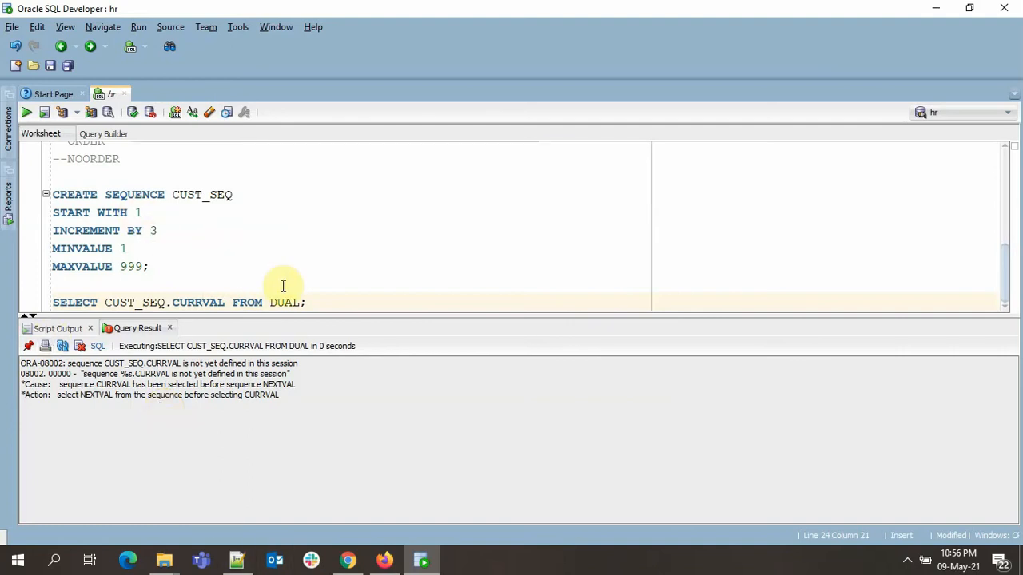
- Copy the SELECT CUST_SEQ.CURRVAL line and move to the empty line above it
drag(327, 302, 44, 291)
key(ctrl+c)
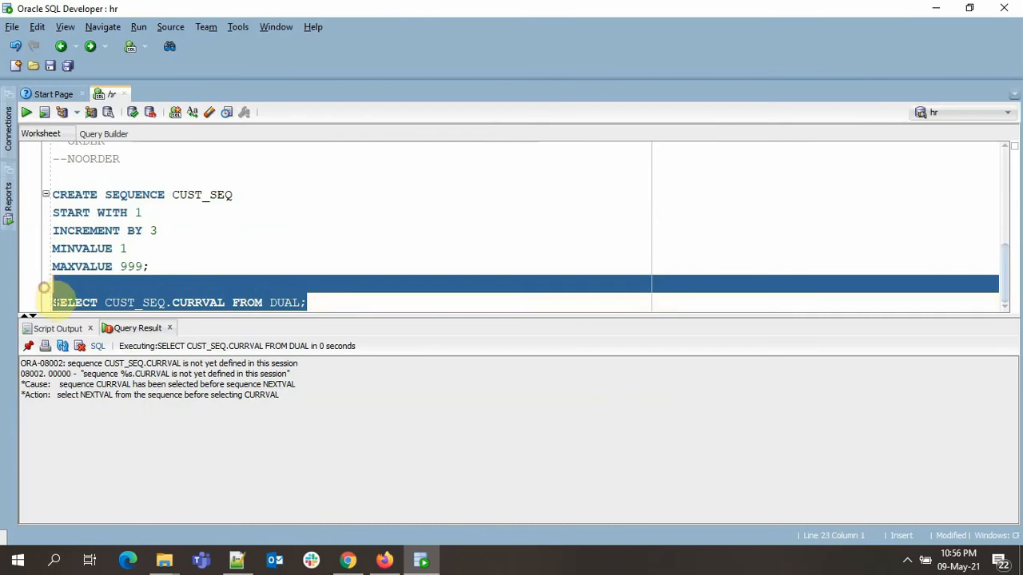
click(49, 302)
drag(307, 302, 47, 299)
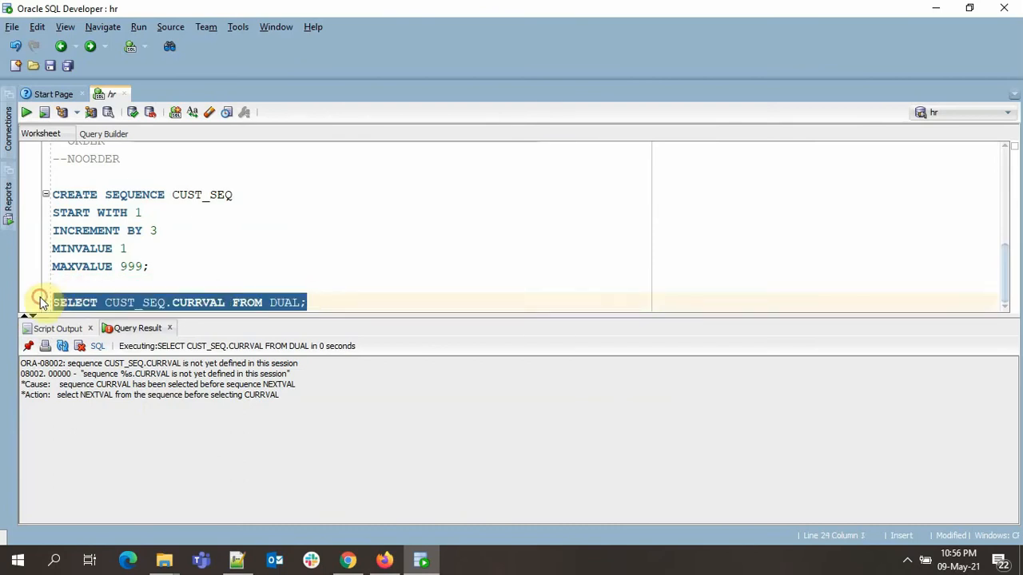
click(71, 283)
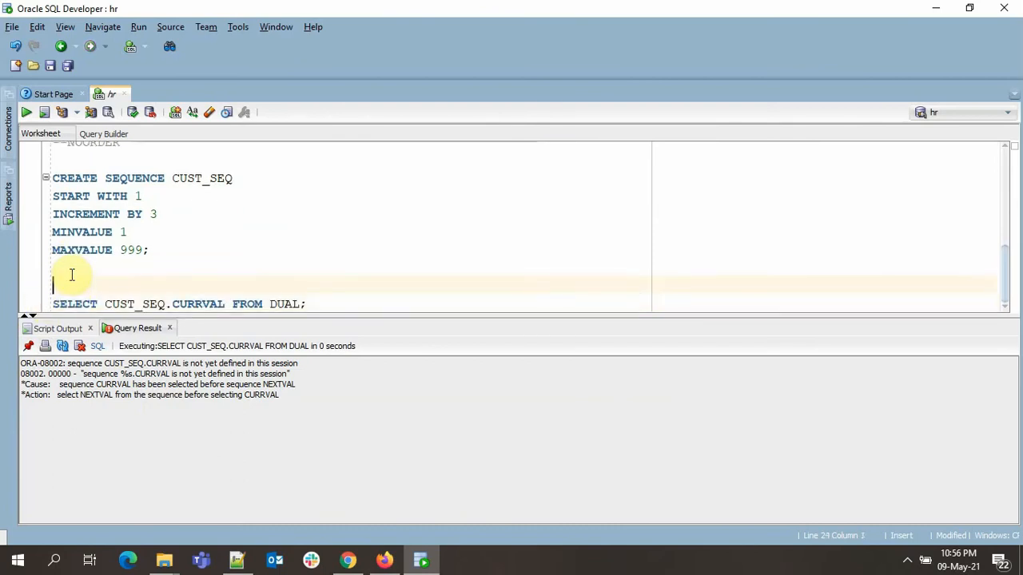
- Paste the query above, change CURRVAL to NEXTVAL and run it, returning 1
key(ctrl+v)
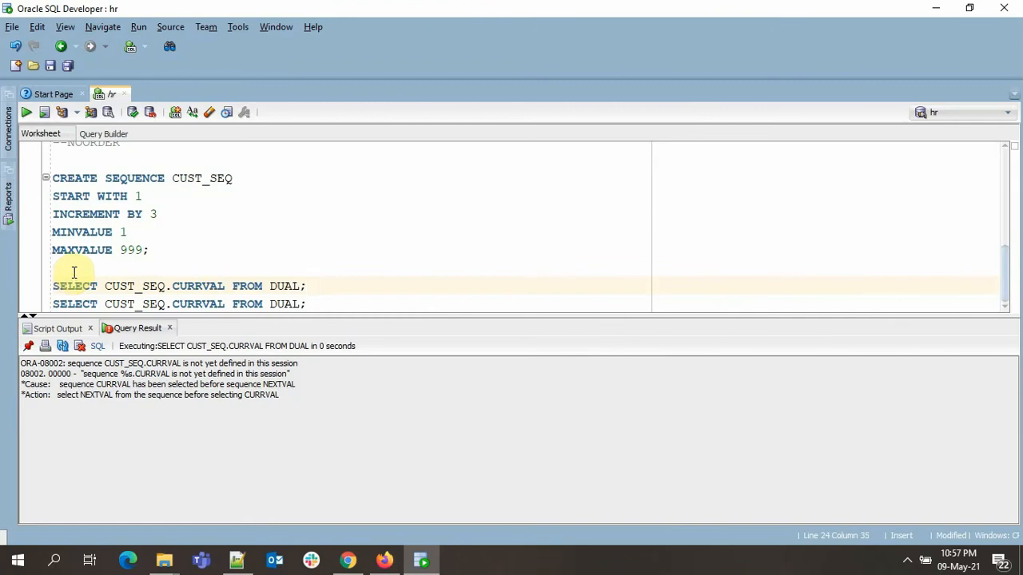
drag(226, 286, 172, 289)
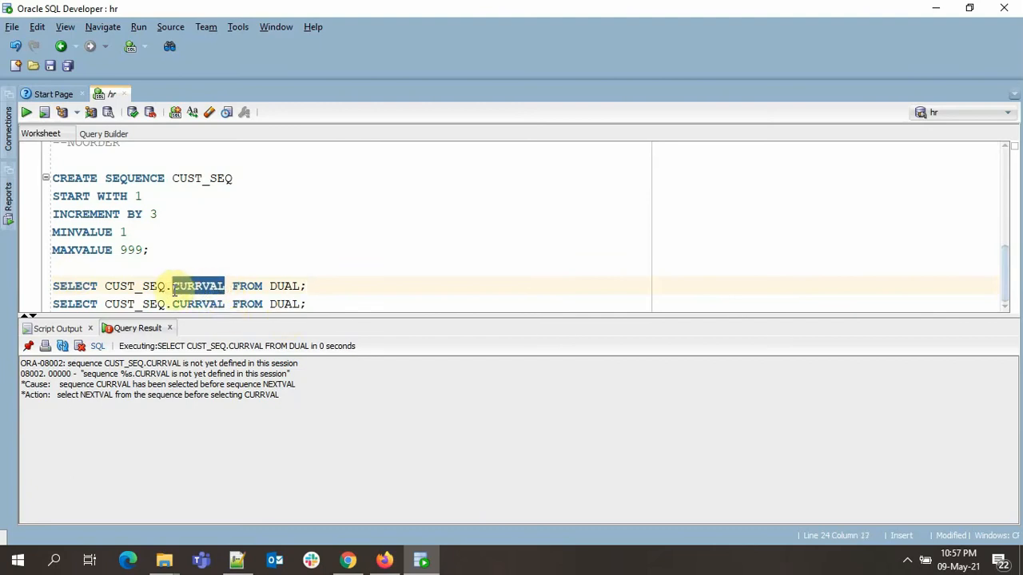
text(NEXTVAL)
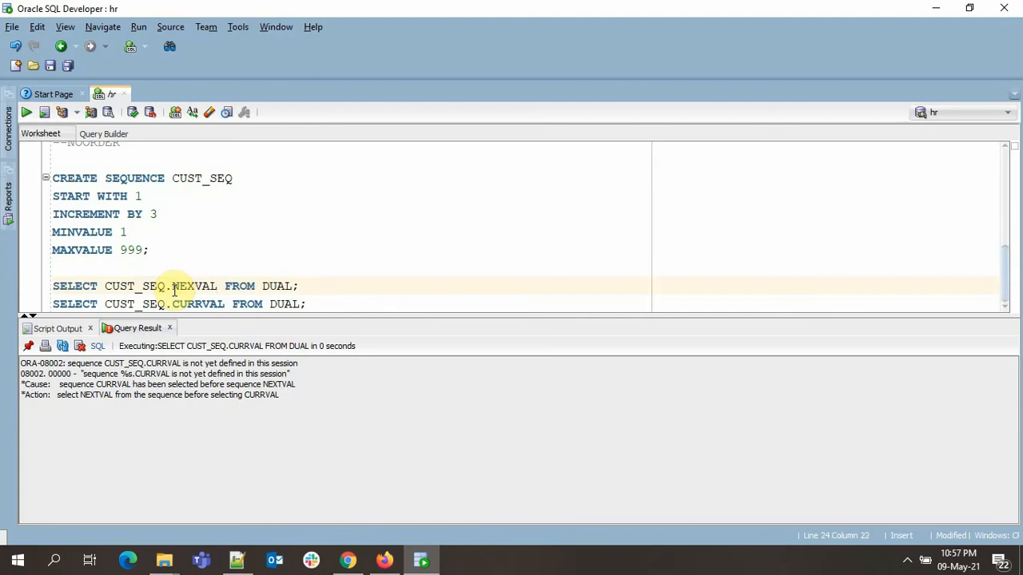
key(Left)
key(Left)
key(Left)
text(T)
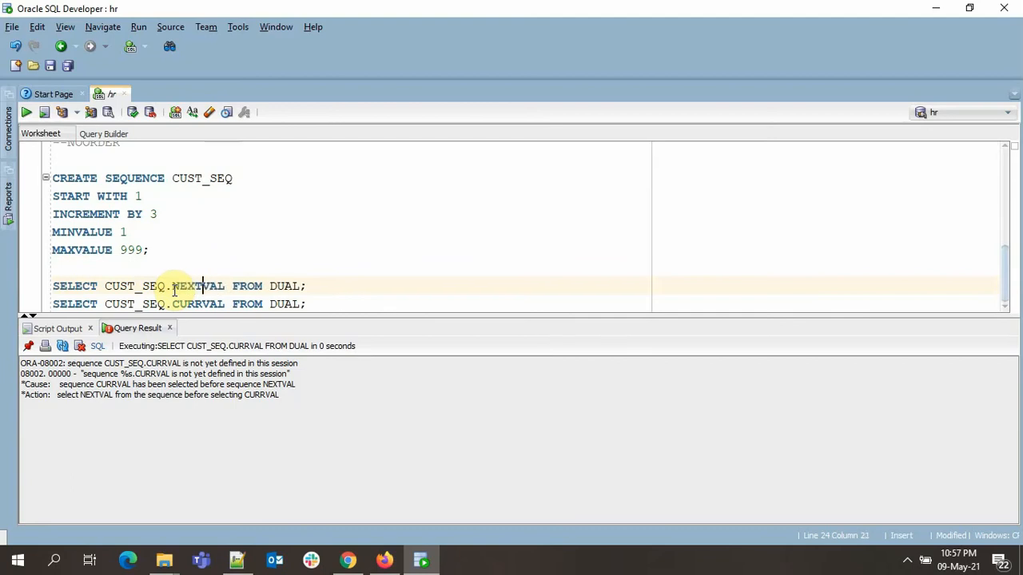
key(Escape)
key(ctrl+Return)
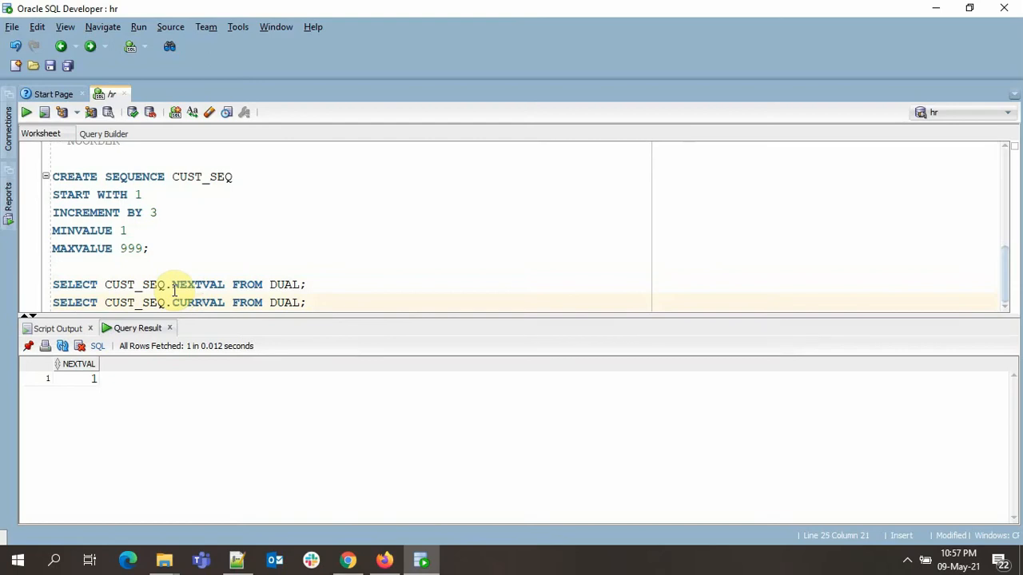
- Run NEXTVAL twice more (4, then 7) and confirm CURRVAL now returns 7
key(ctrl+Return)
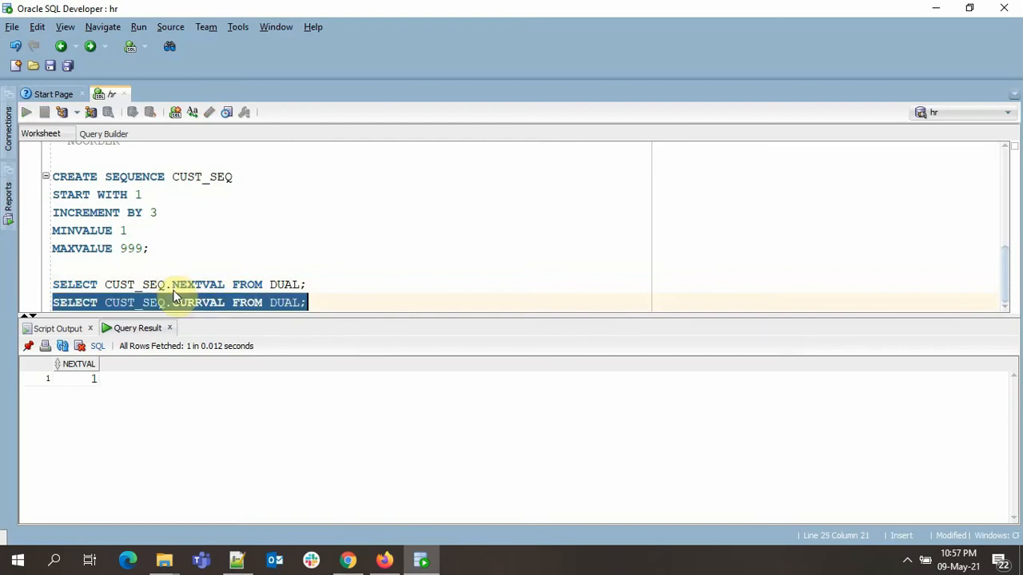
key(Up)
key(ctrl+Return)
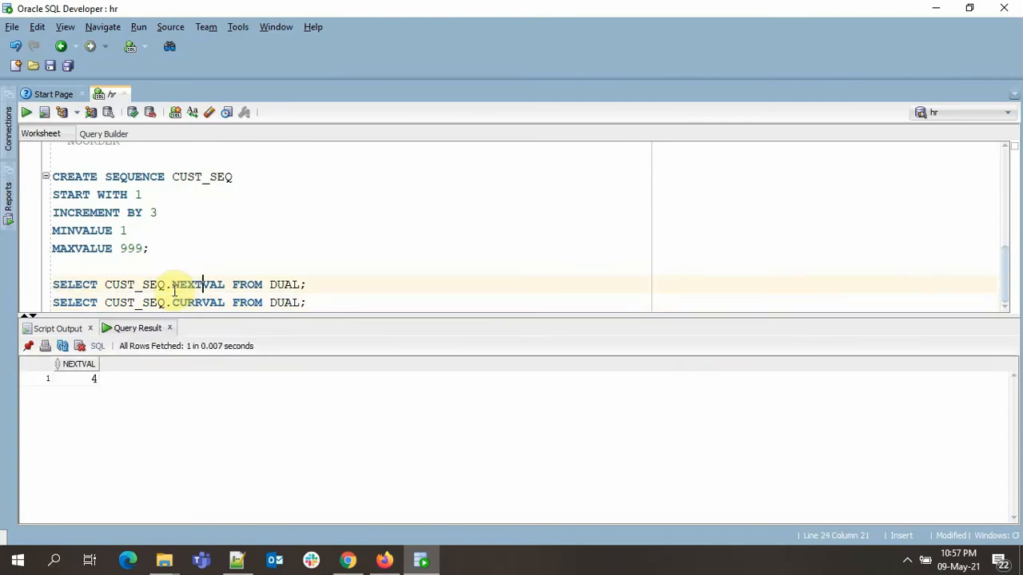
key(ctrl+Return)
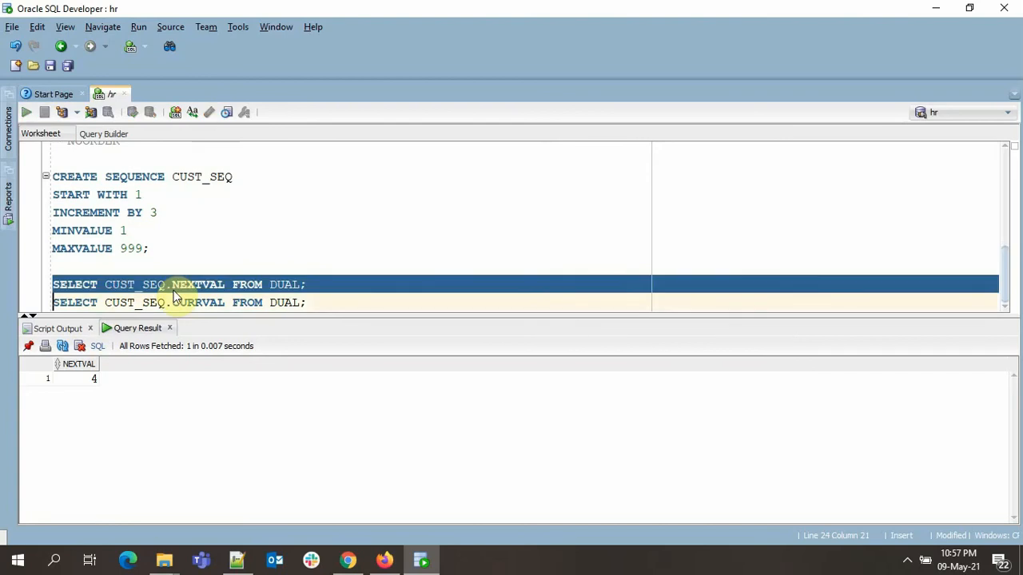
key(Down)
key(ctrl+Return)
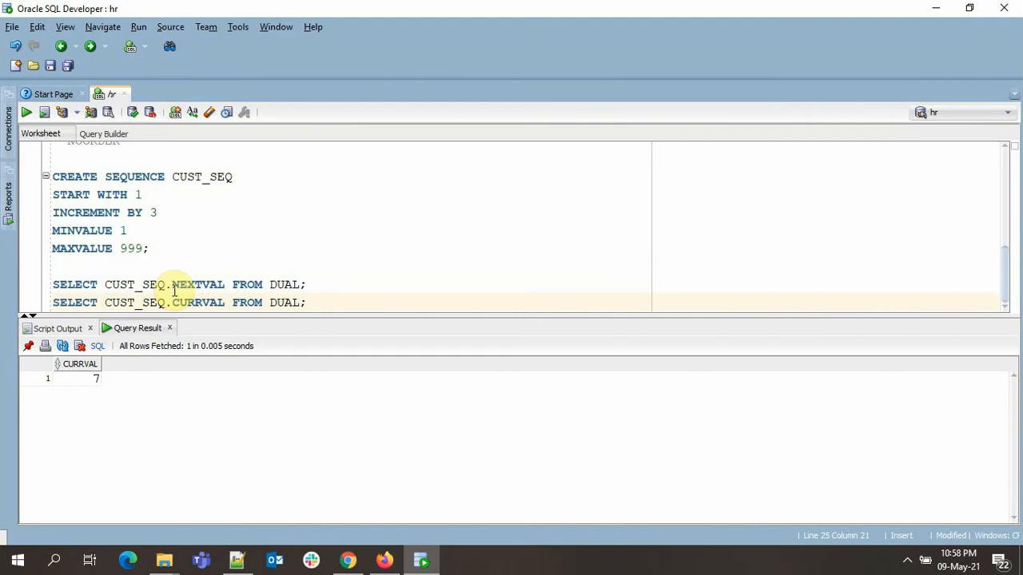
scroll(160, 271, up, 3)
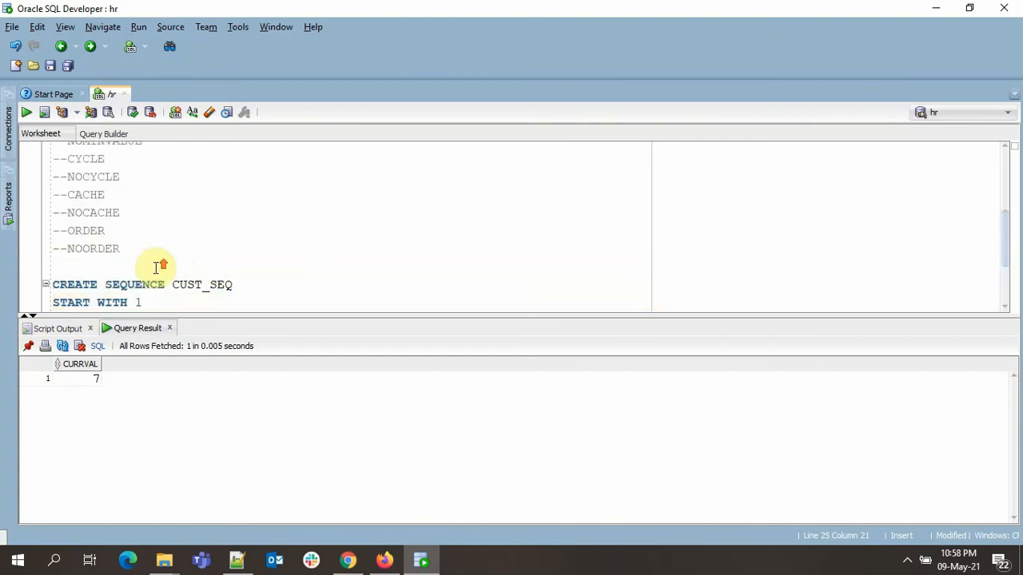
scroll(160, 263, up, 2)
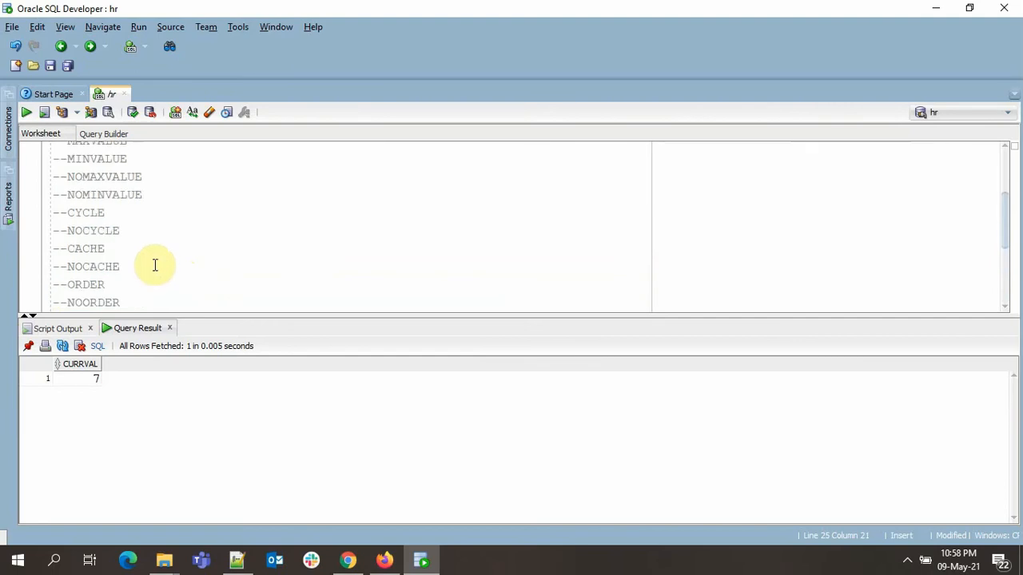
scroll(155, 266, down, 3)
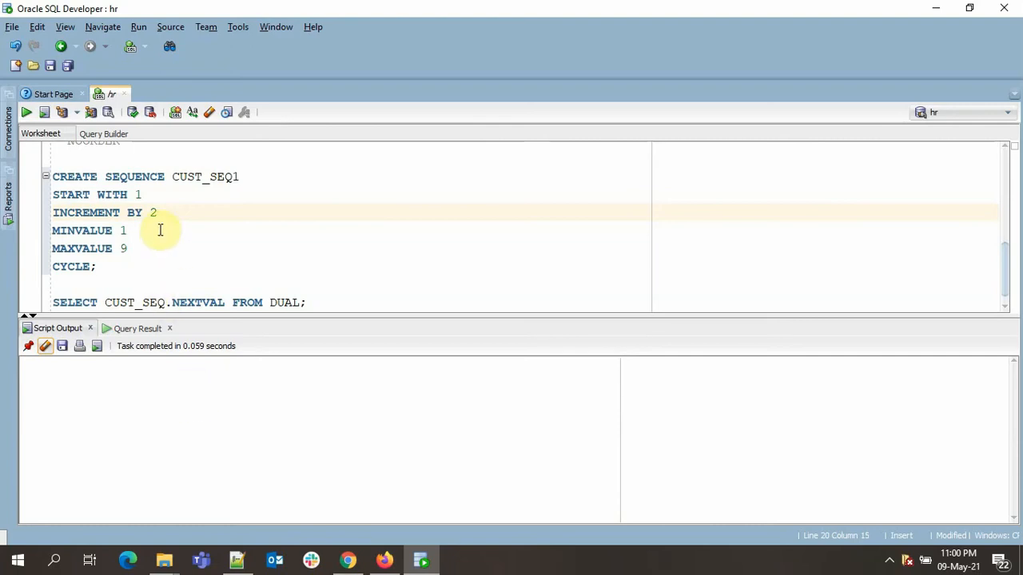
text(1)
- Edit the definition to CUST_SEQ1 with INCREMENT BY 1, MAXVALUE 10 and CYCLE
key(Down)
key(Down)
key(BackSpace)
text(10)
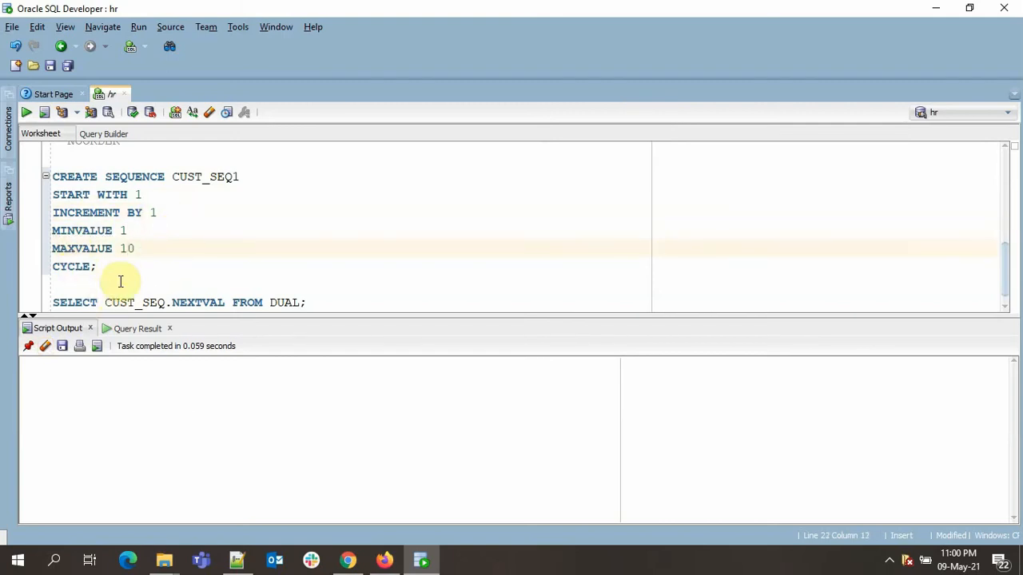
click(114, 270)
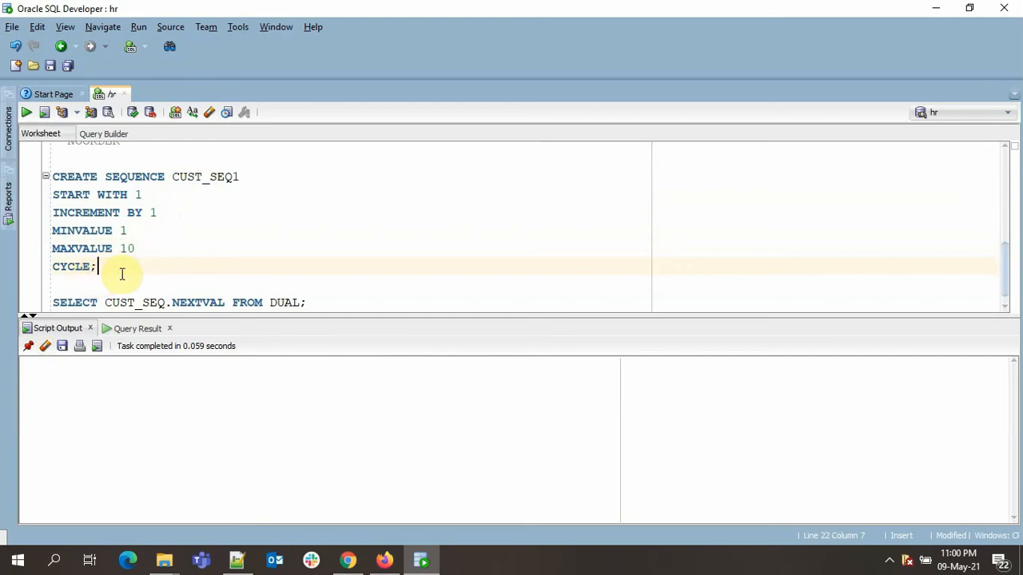
- Run the CUST_SEQ1 definition, which fails with ORA-04013: CACHE must be less than one cycle
drag(97, 267, 48, 176)
click(26, 112)
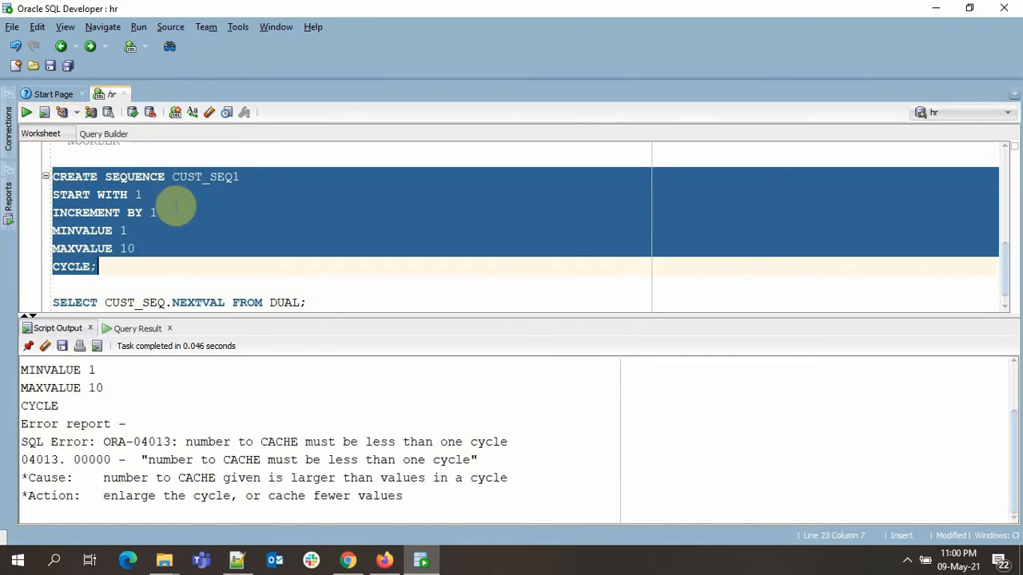
key(Left)
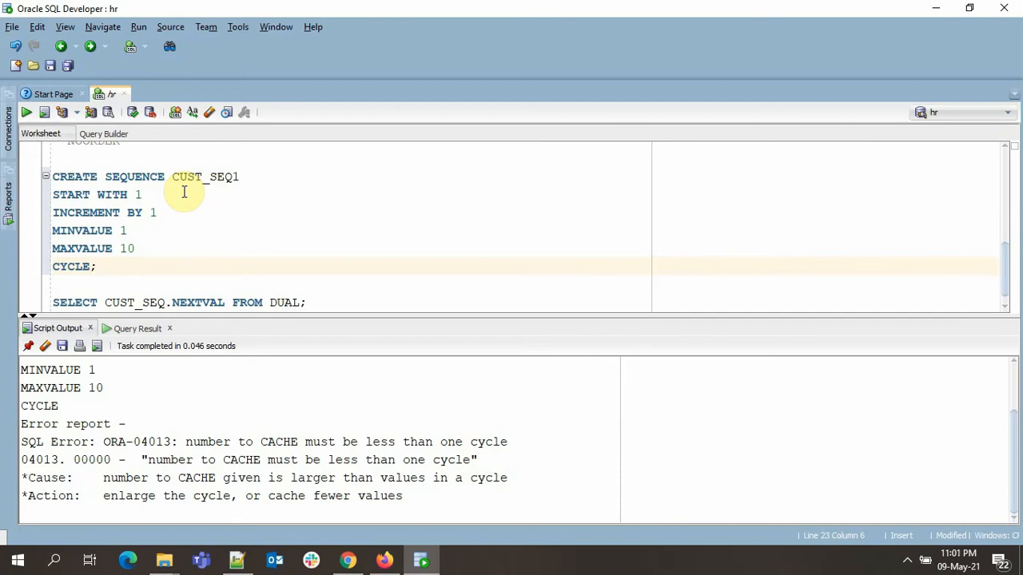
- Add CACHE 2 after CYCLE and rerun the statement so sequence CUST_SEQ1 is created
key(Up)
key(Right)
key(Right)
key(Right)
key(Right)
key(Right)
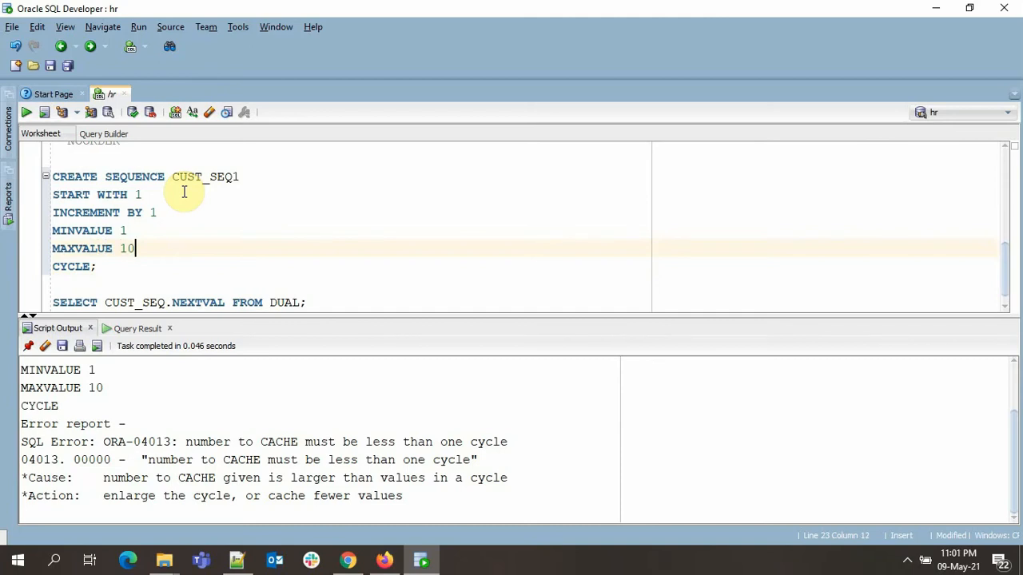
key(Down)
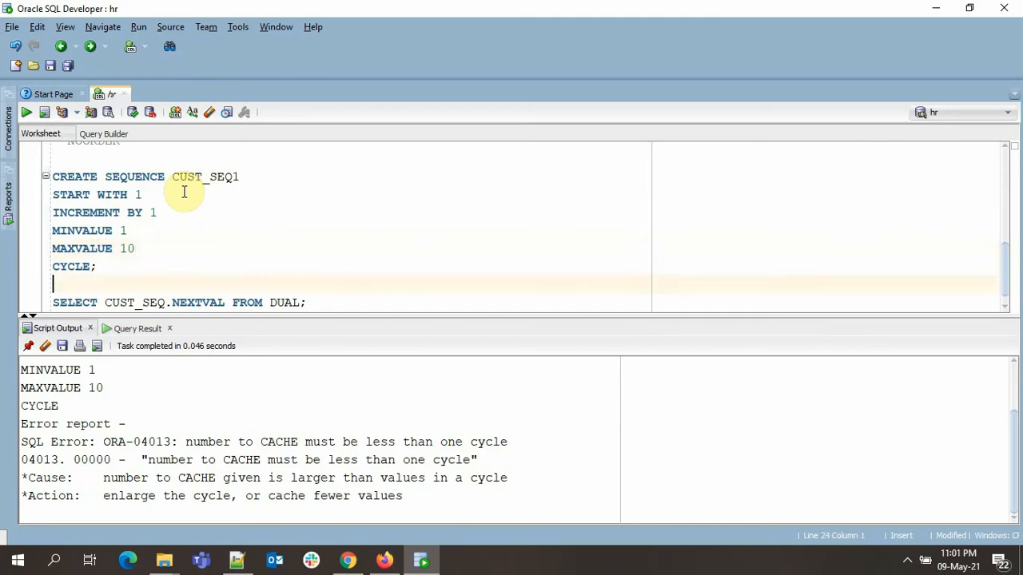
key(Left)
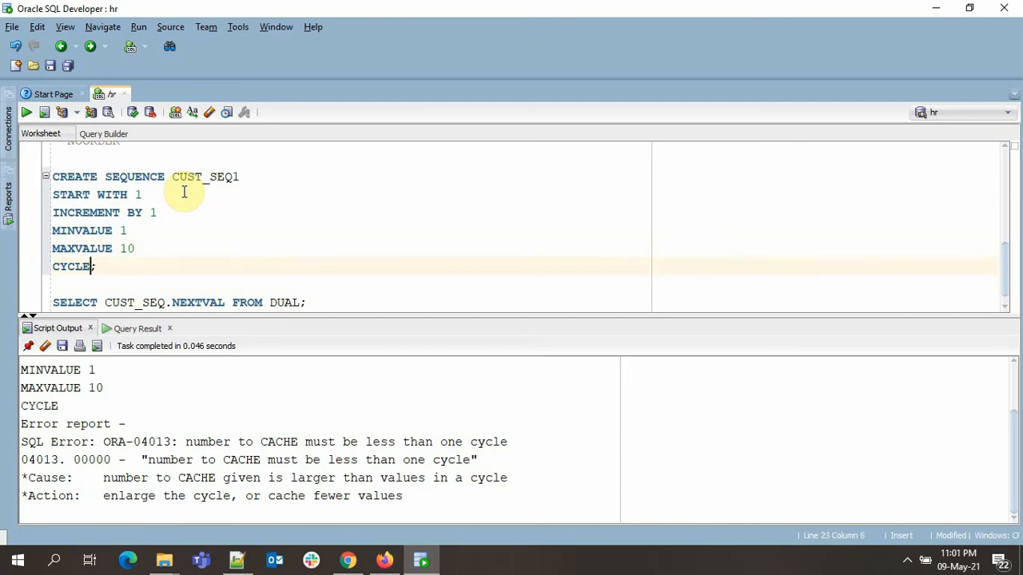
key(Return)
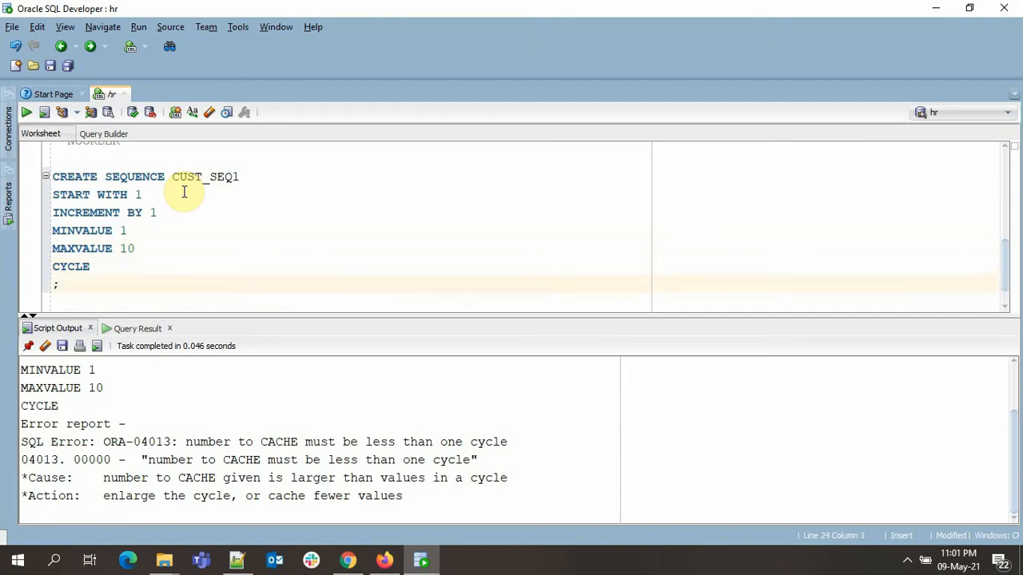
text(CACHE 2)
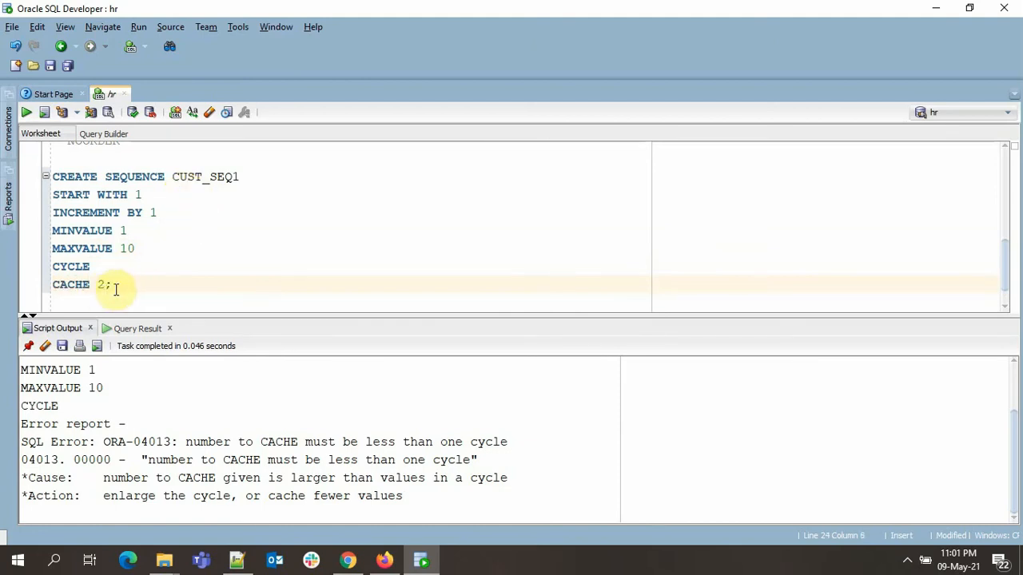
drag(113, 286, 48, 177)
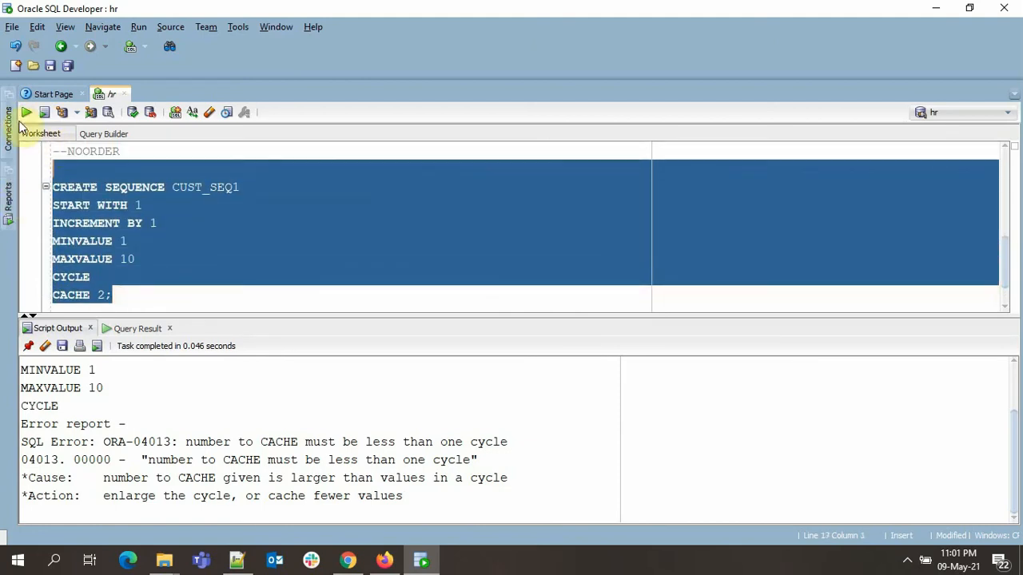
scroll(205, 182, down, 2)
key(ctrl+Return)
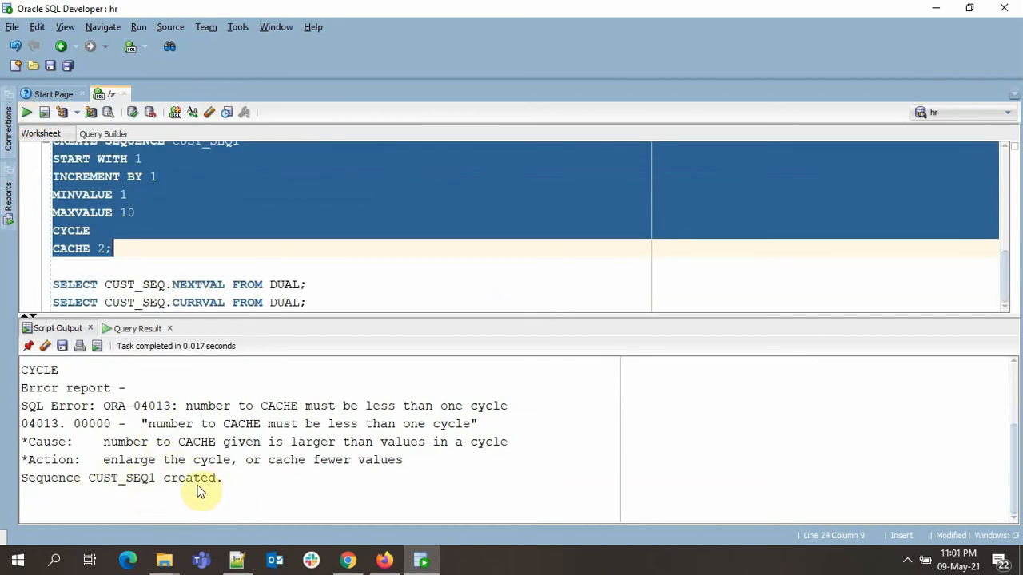
- Point the NEXTVAL and CURRVAL queries at CUST_SEQ1 and run NEXTVAL once
click(166, 285)
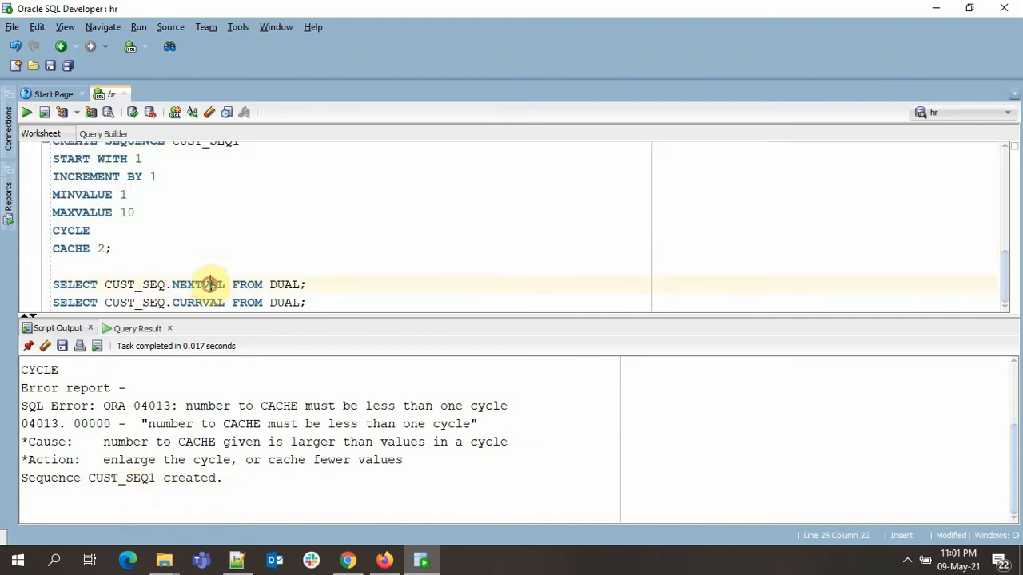
text(1)
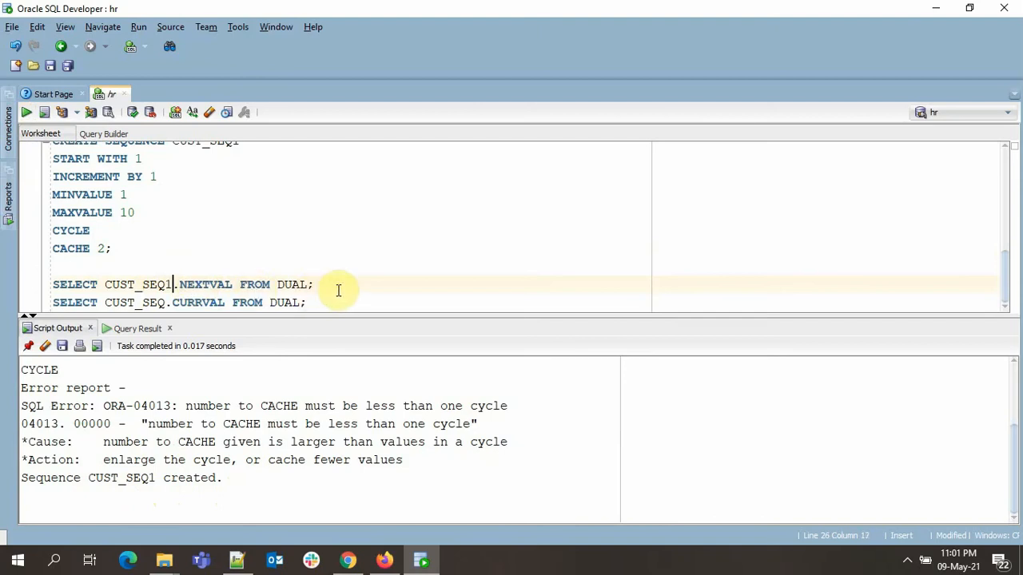
drag(314, 284, 56, 267)
click(264, 284)
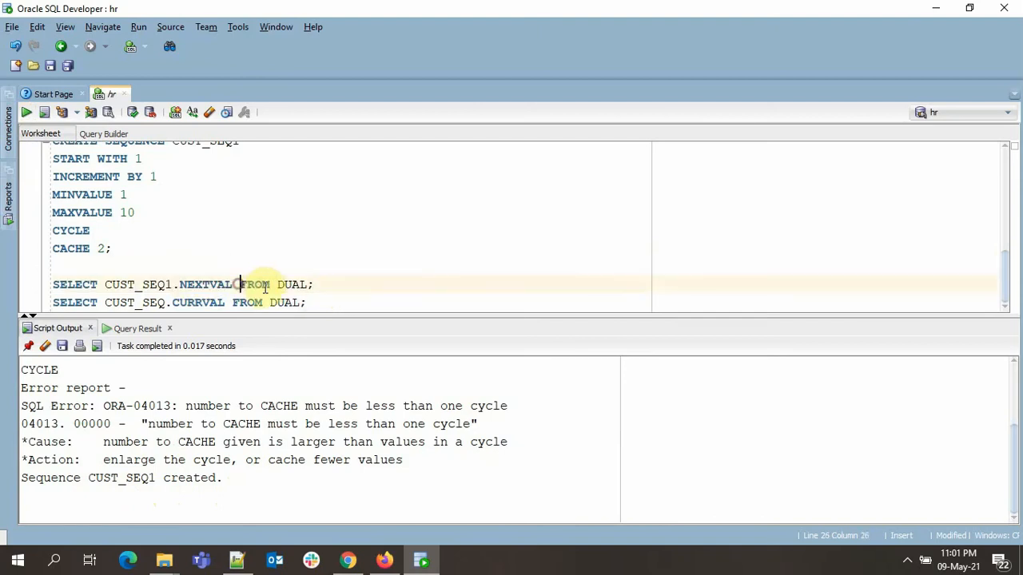
drag(313, 285, 53, 284)
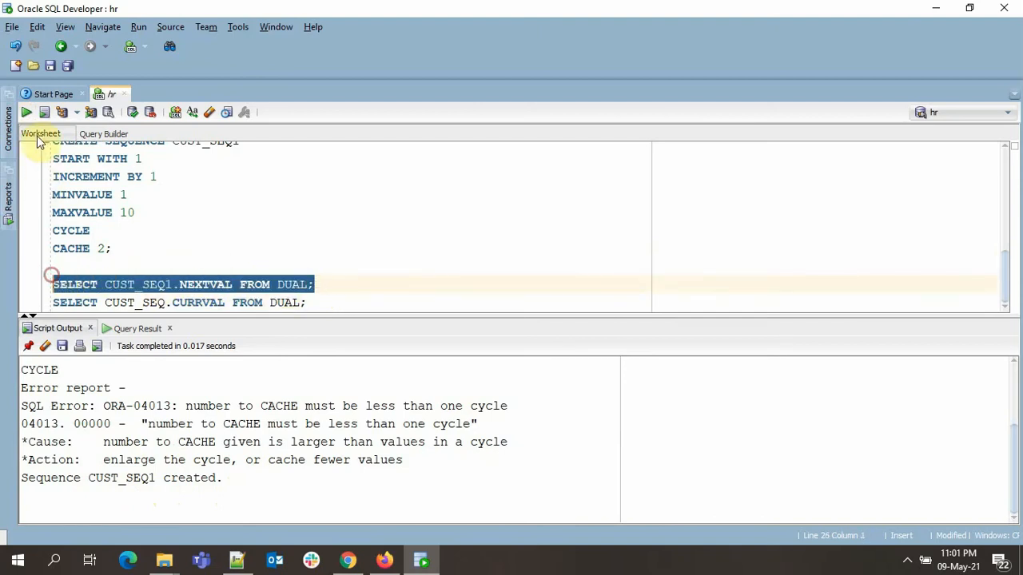
click(26, 112)
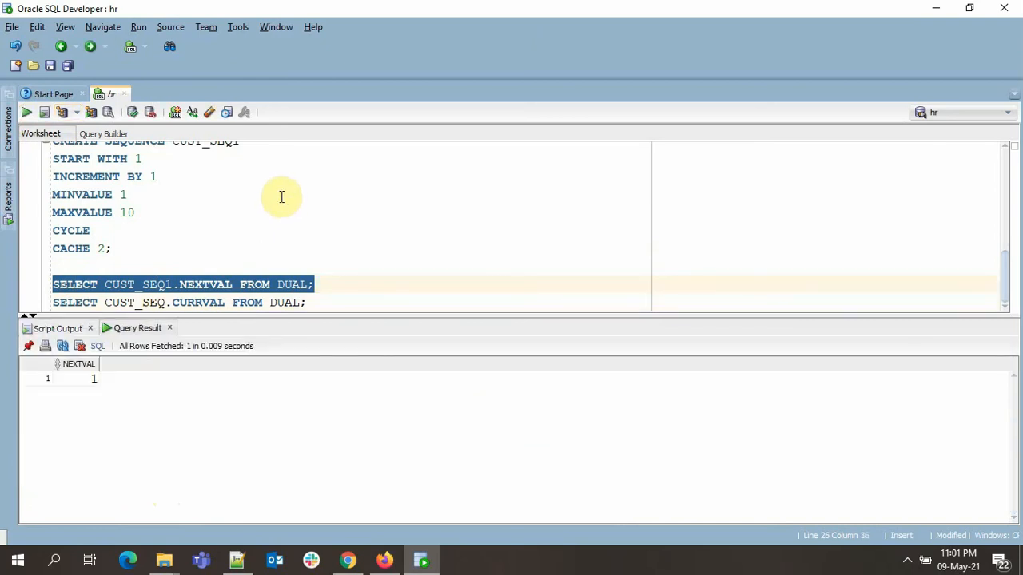
click(170, 302)
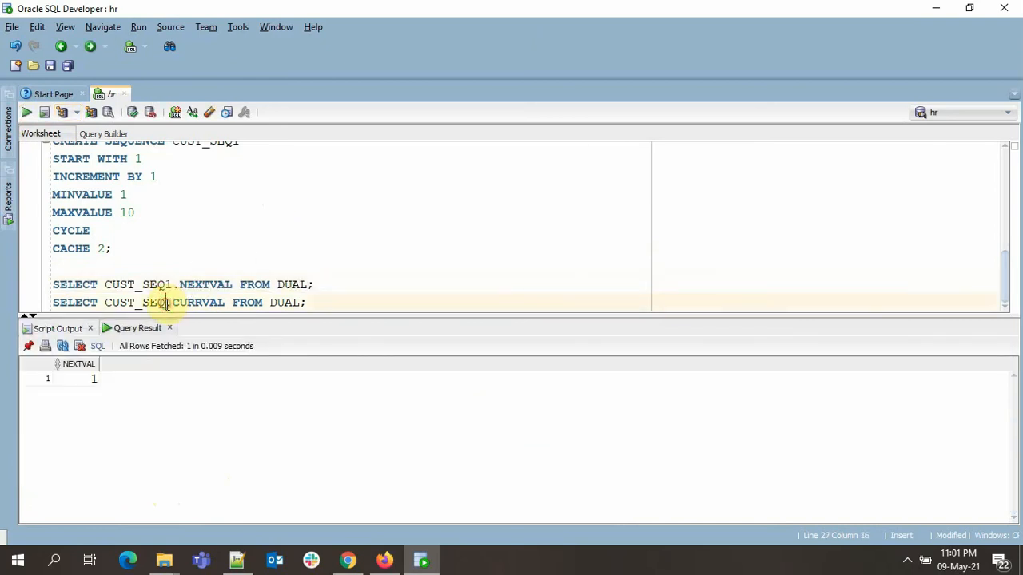
text(.)
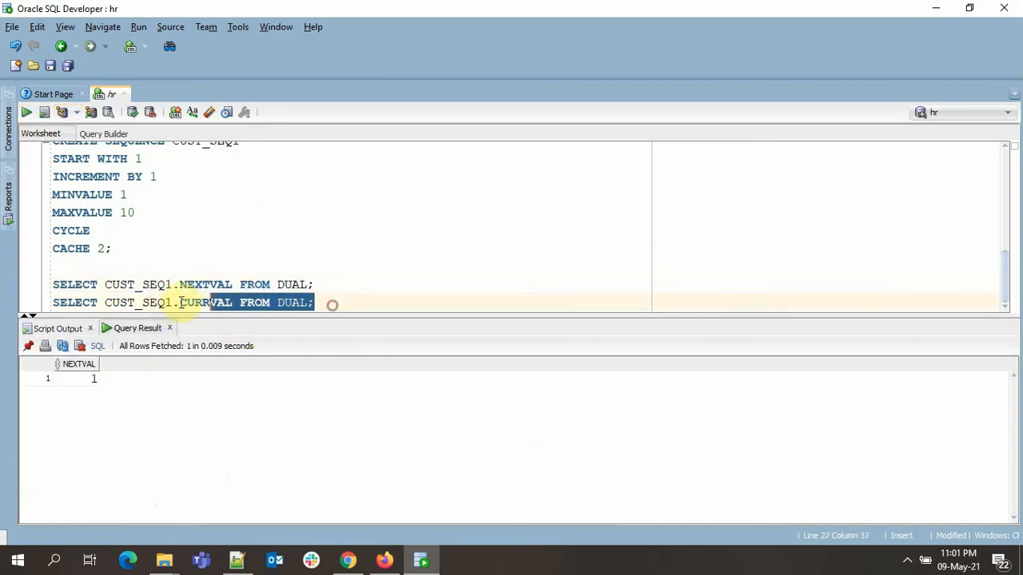
drag(316, 302, 53, 303)
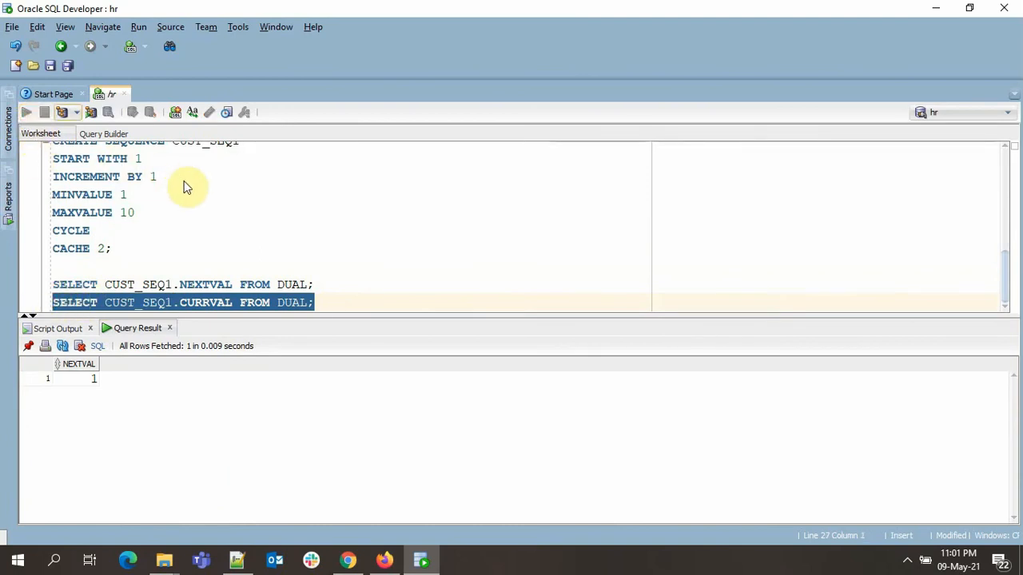
- Run CUST_SEQ1.NEXTVAL repeatedly to advance the sequence toward its maximum
click(294, 284)
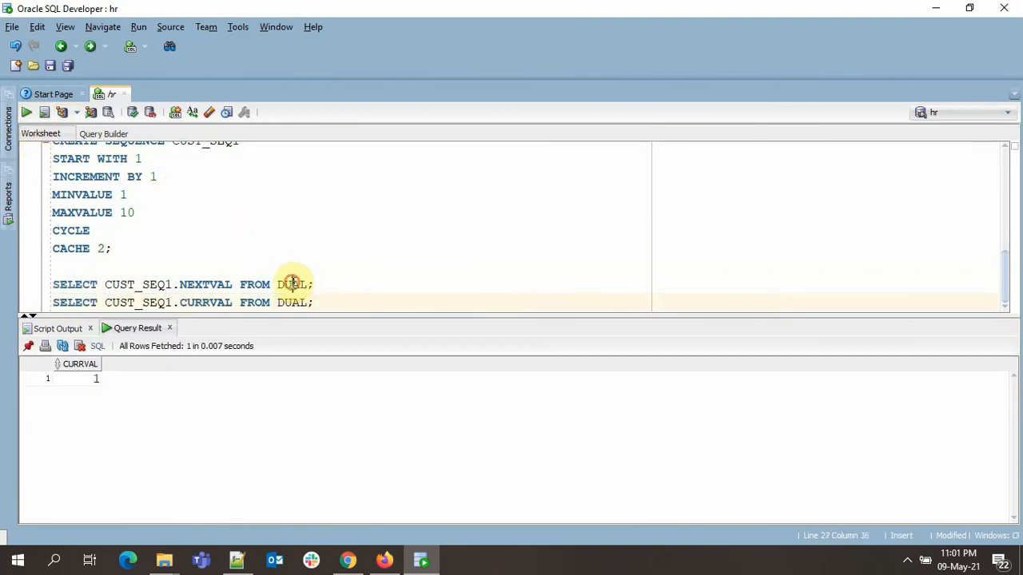
key(ctrl+Return)
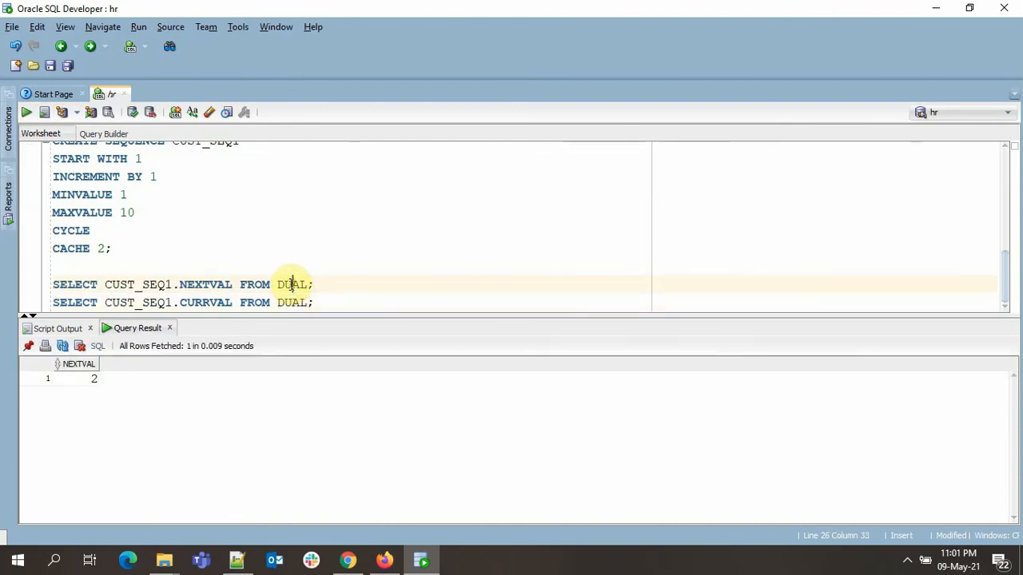
triple_click(291, 284)
key(ctrl+Return)
key(ctrl+Return)
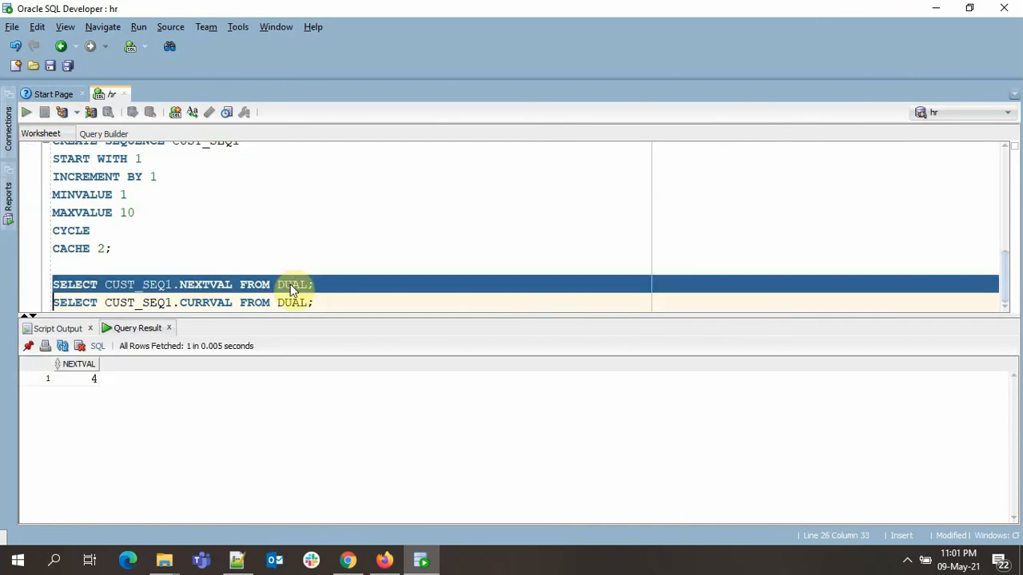
key(ctrl+Return)
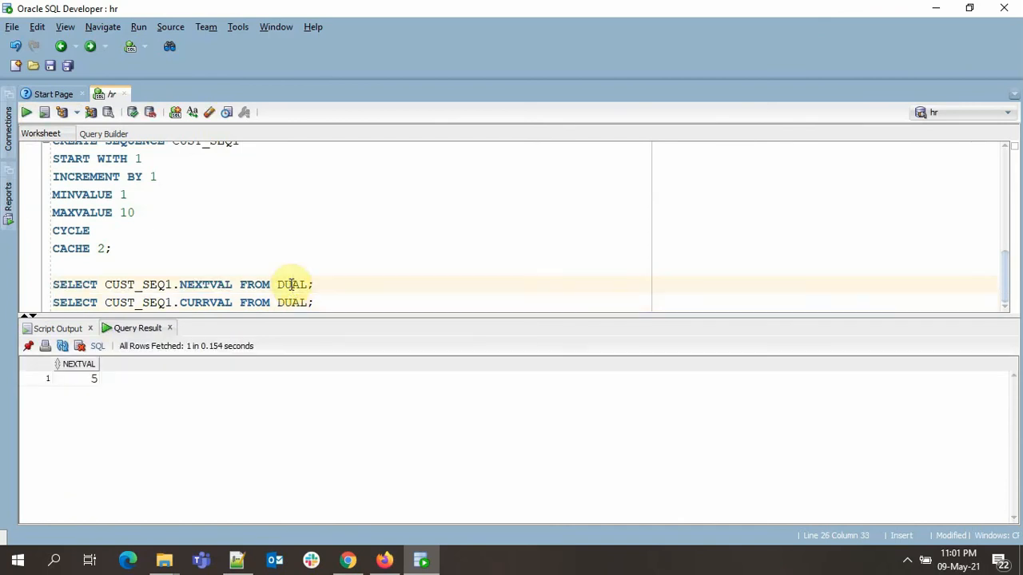
key(ctrl+Return)
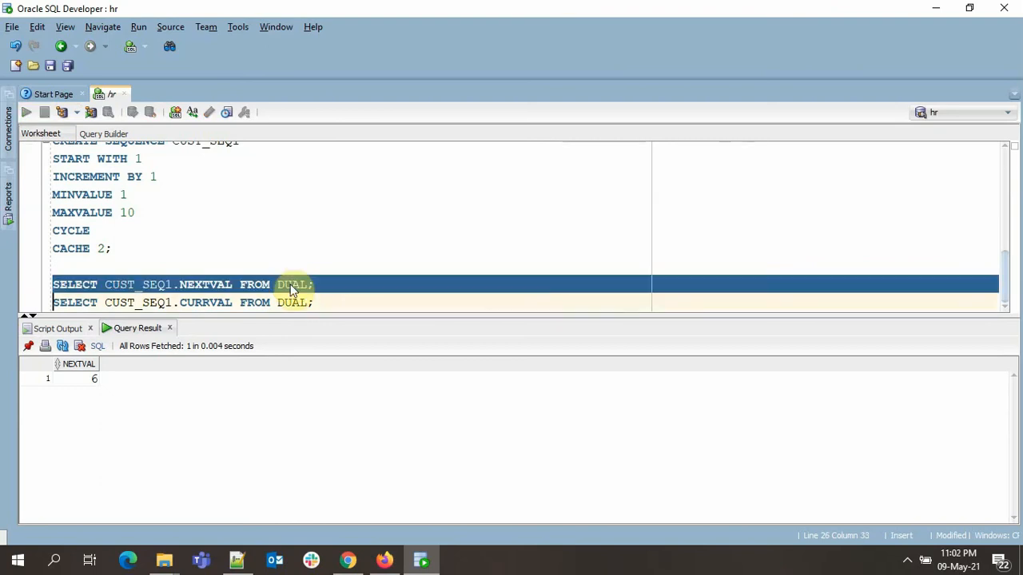
key(ctrl+Return)
- Keep running NEXTVAL until CUST_SEQ1 reaches its maximum of 10, then reselect the query
triple_click(292, 289)
key(ctrl+Return)
triple_click(292, 284)
key(ctrl+Return)
triple_click(292, 290)
key(ctrl+Return)
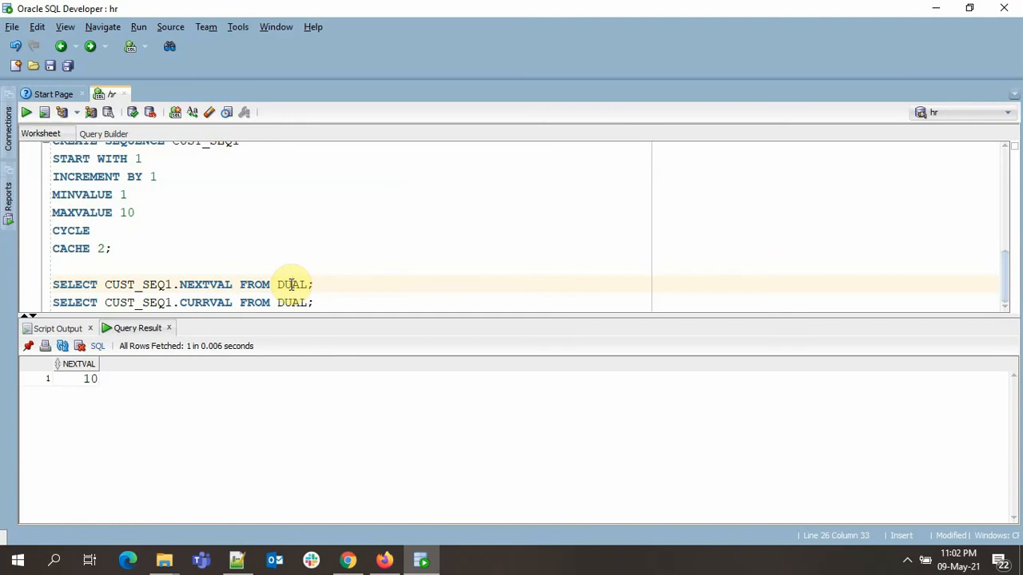
triple_click(292, 284)
- Run NEXTVAL once more (cycling back to 1), then edit the definition to CUST_SEQ2 with NOCYCLE and MAXVALUE 5 and select it
key(ctrl+Return)
click(292, 285)
click(52, 231)
text(NO)
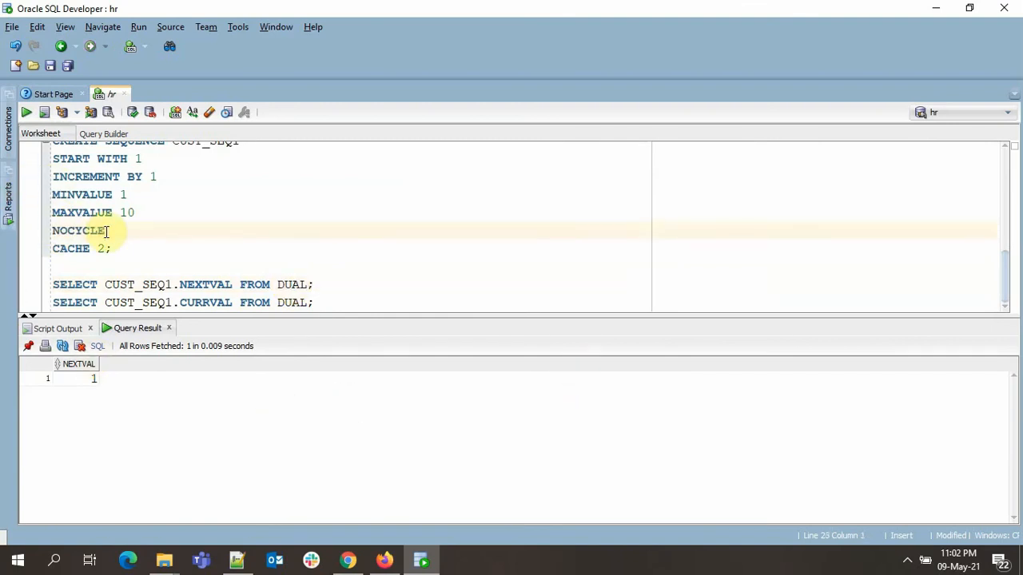
scroll(191, 240, up, 3)
scroll(192, 240, down, 3)
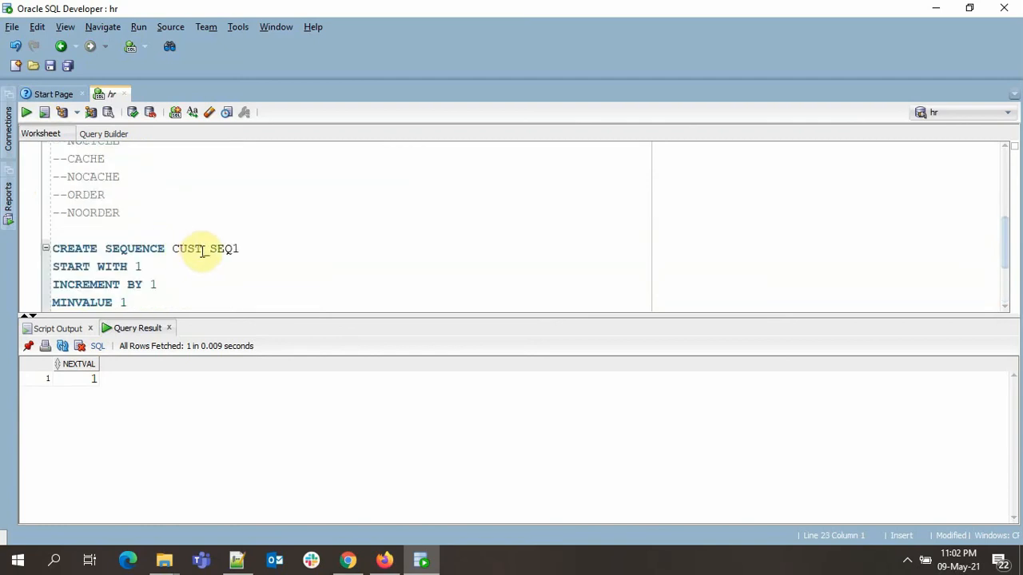
click(251, 248)
key(BackSpace)
text(2)
scroll(342, 269, down, 3)
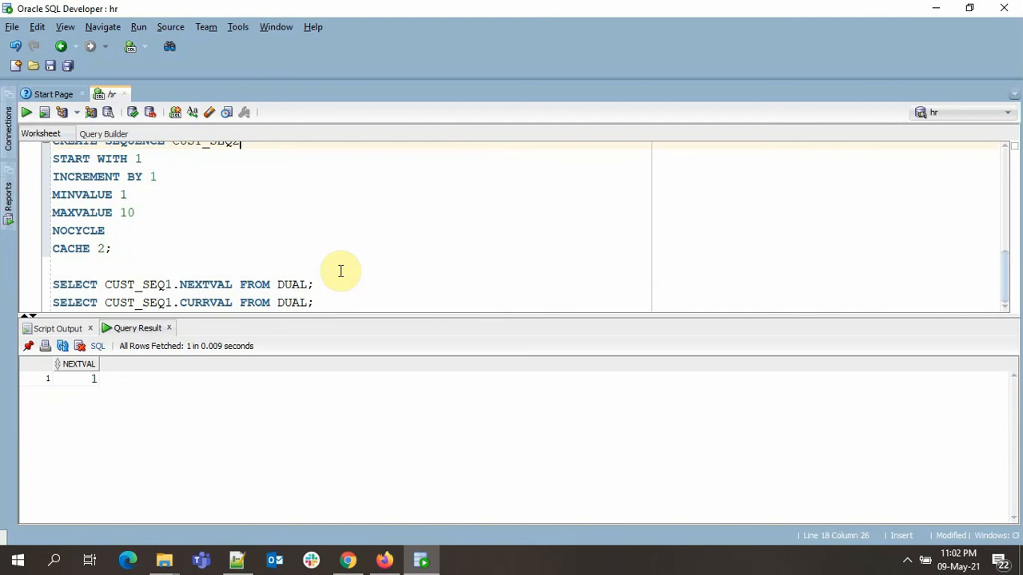
double_click(128, 212)
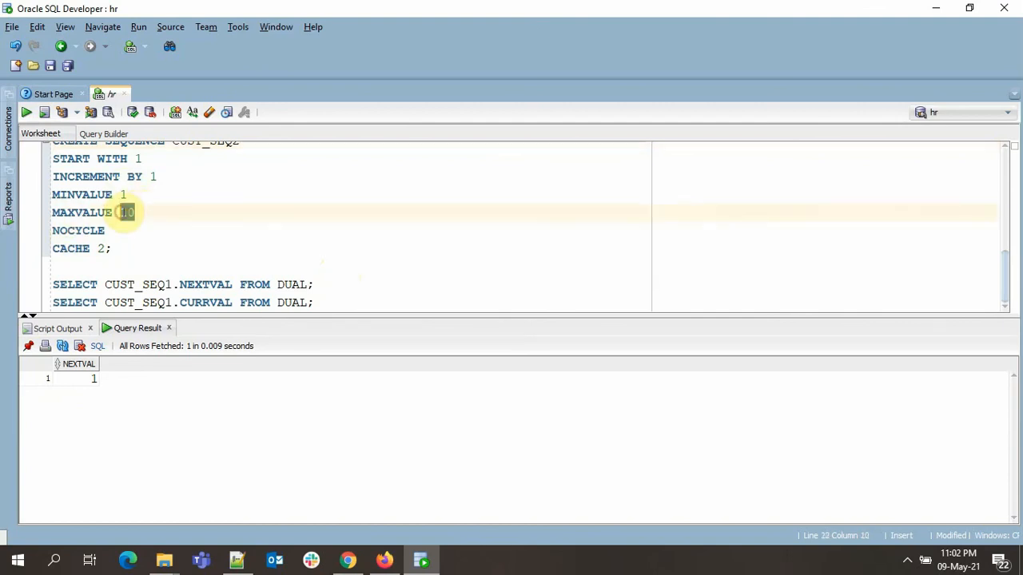
text(5)
mouse_move(111, 248)
mouse_down()
mouse_move(64, 163)
mouse_move(52, 284)
mouse_up()
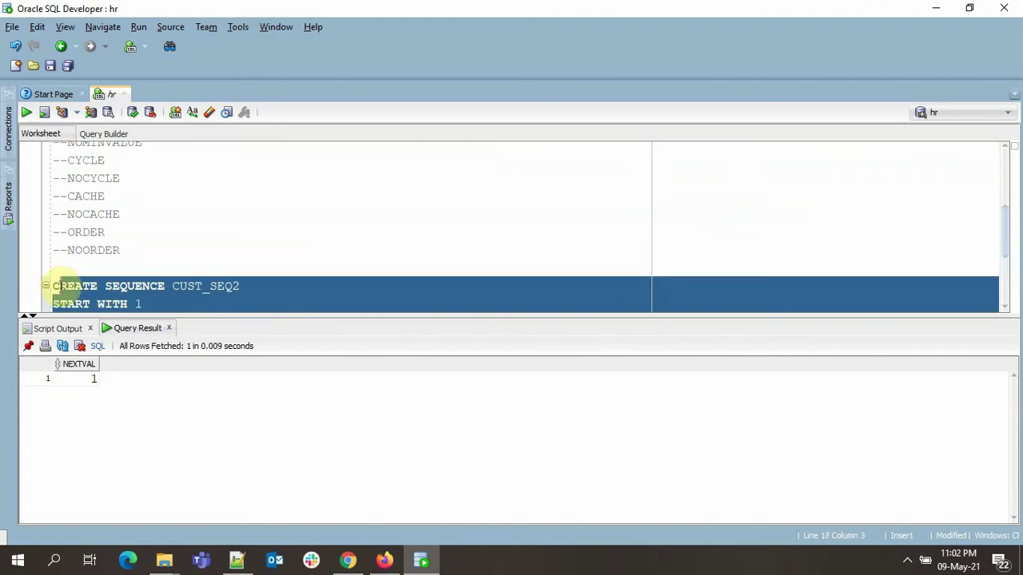
- Create CUST_SEQ2, rename both SELECT queries to CUST_SEQ2, and run its first NEXTVAL
click(27, 112)
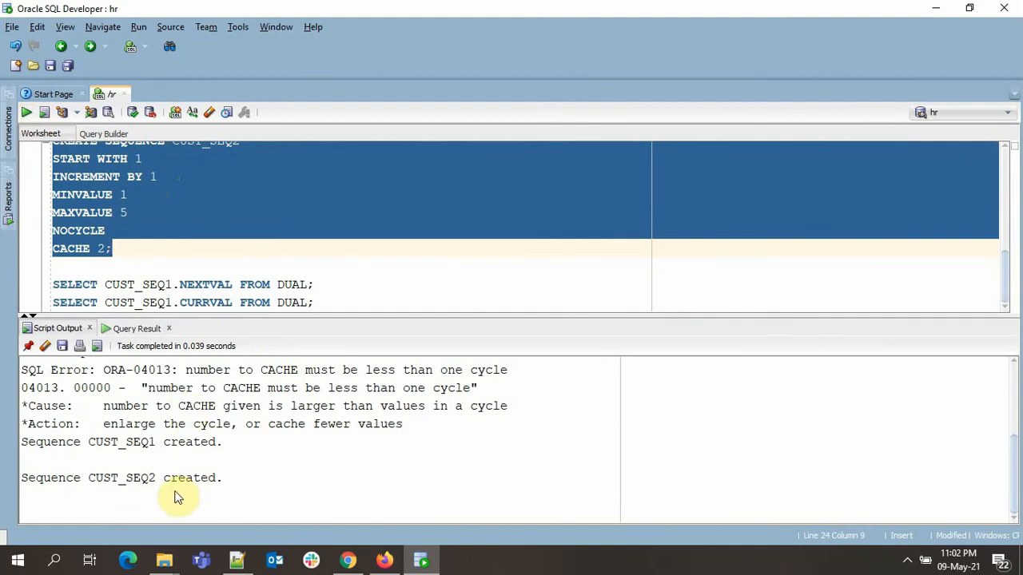
click(173, 284)
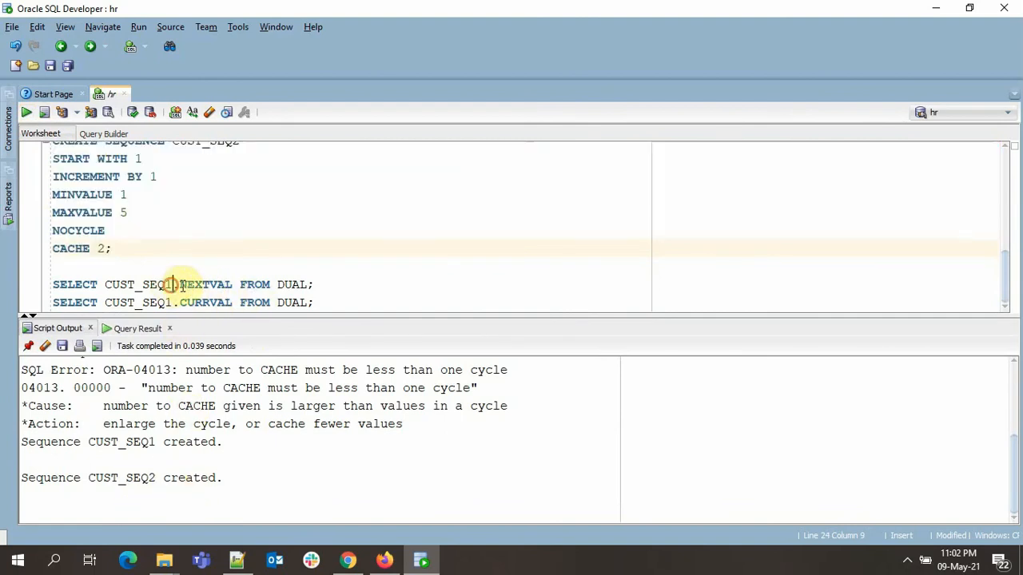
key(BackSpace)
text(2)
key(Down)
key(BackSpace)
text(2)
key(Up)
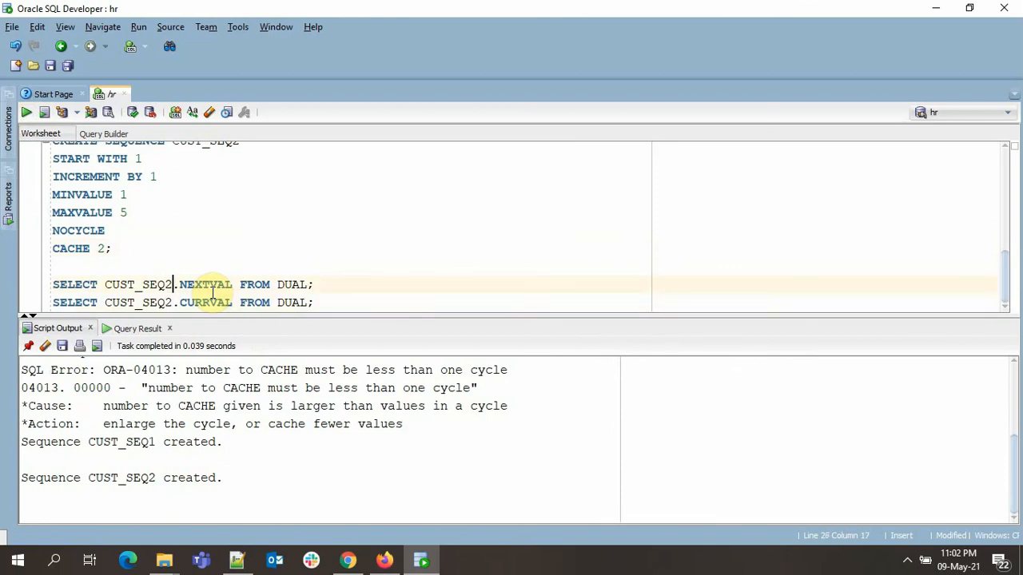
key(ctrl+Return)
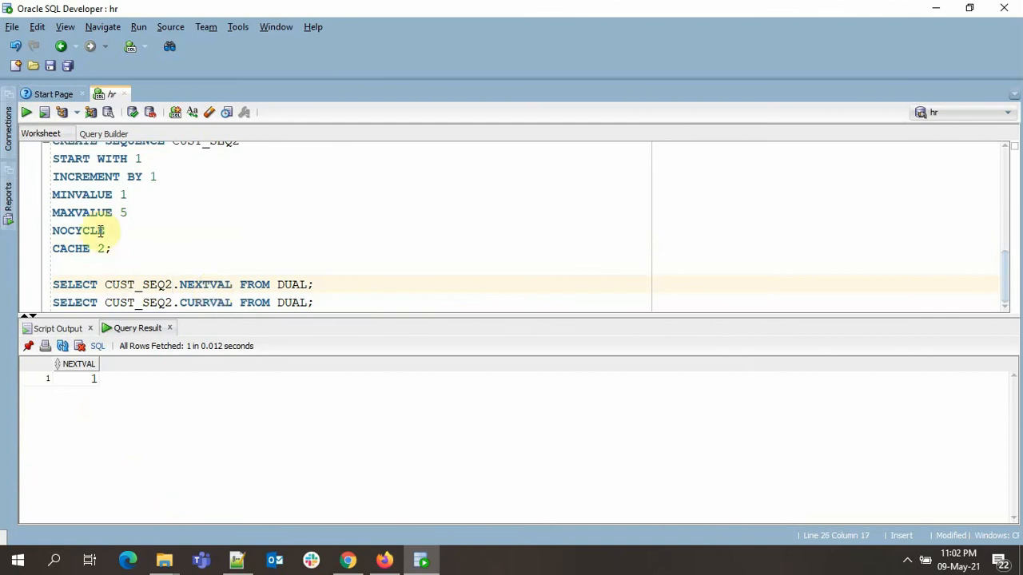
- Run CUST_SEQ2.NEXTVAL repeatedly to get 2, 3, 4 and 5
click(27, 112)
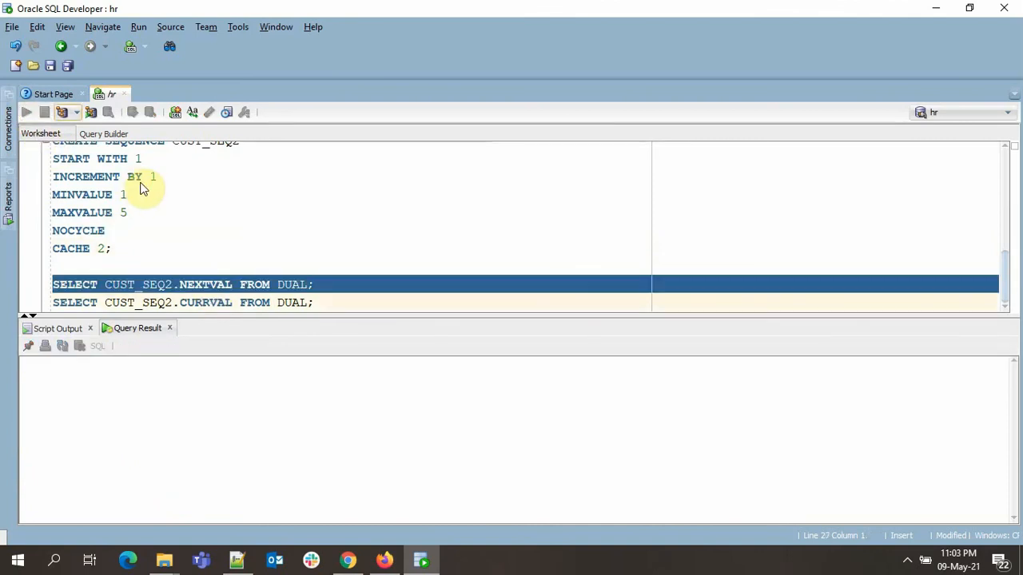
triple_click(190, 280)
key(ctrl+Return)
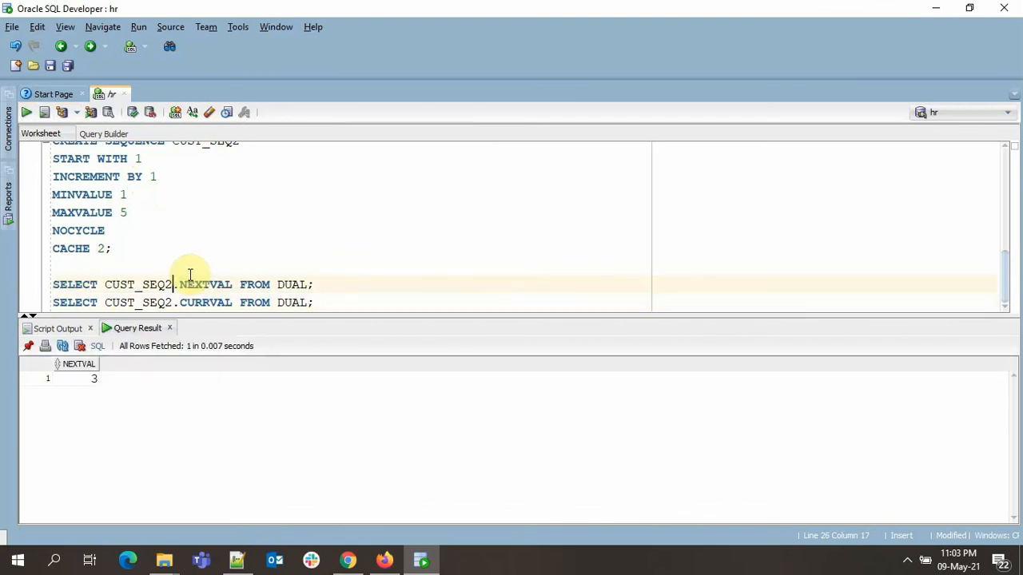
key(ctrl+Return)
click(189, 280)
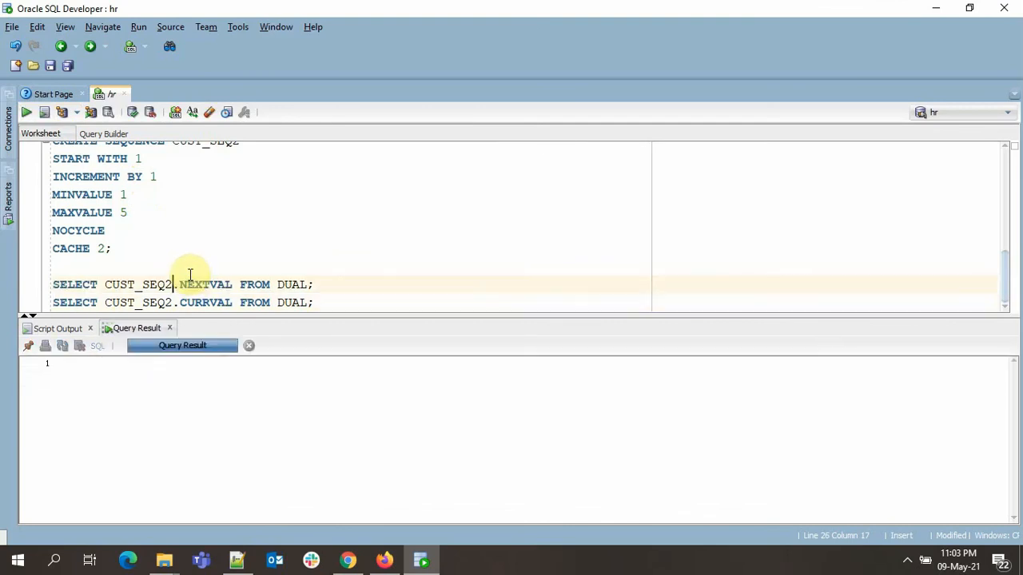
triple_click(190, 280)
key(ctrl+Return)
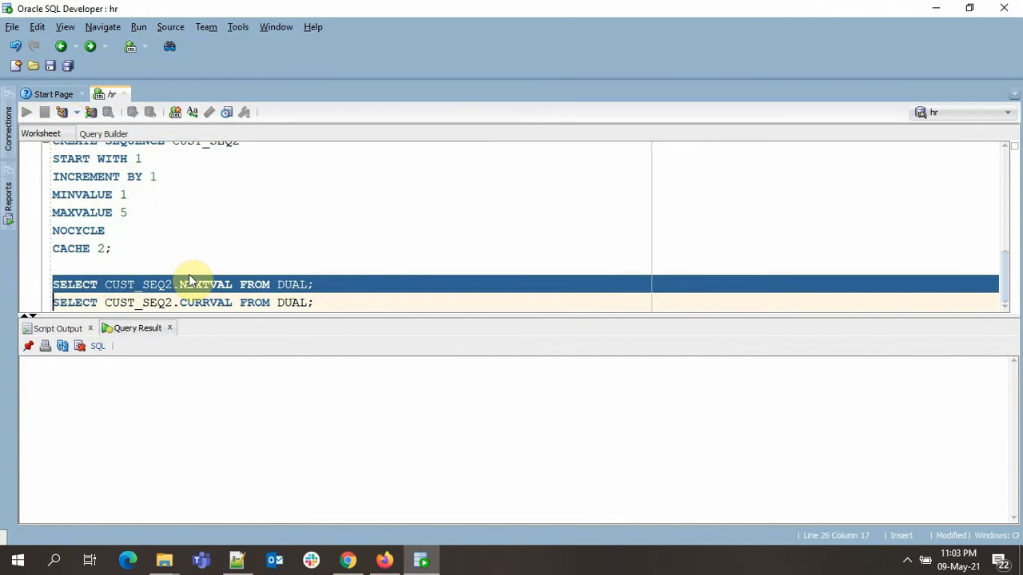
click(189, 279)
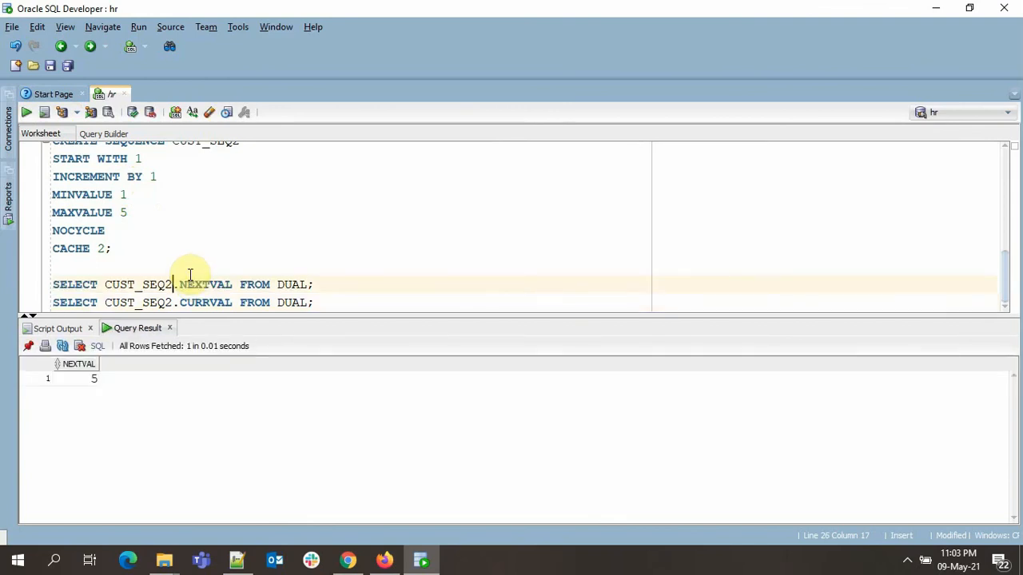
- Request a sixth value from CUST_SEQ2, getting ORA-08004 for exceeding MAXVALUE 5
triple_click(190, 280)
key(ctrl+Return)
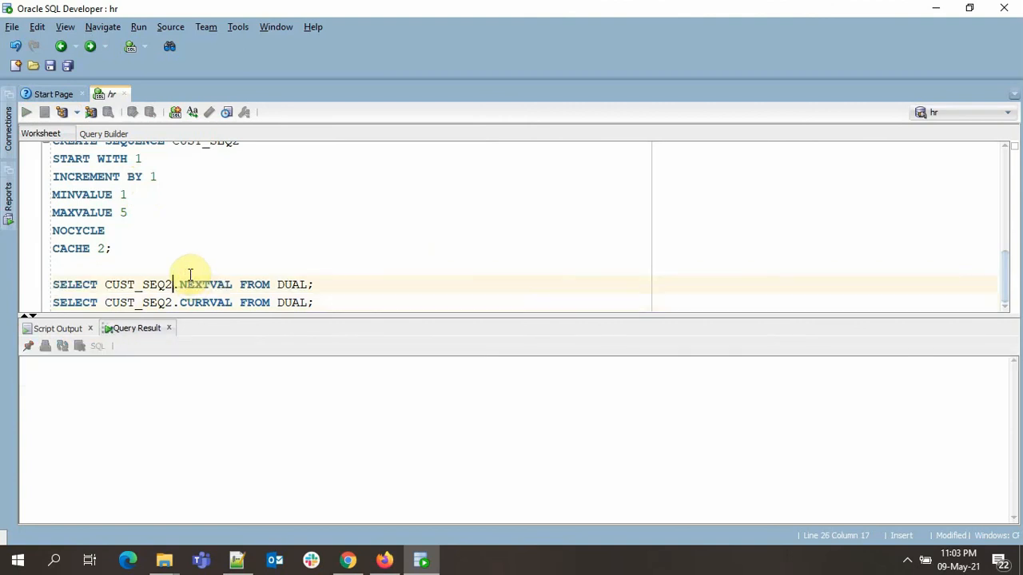
click(188, 279)
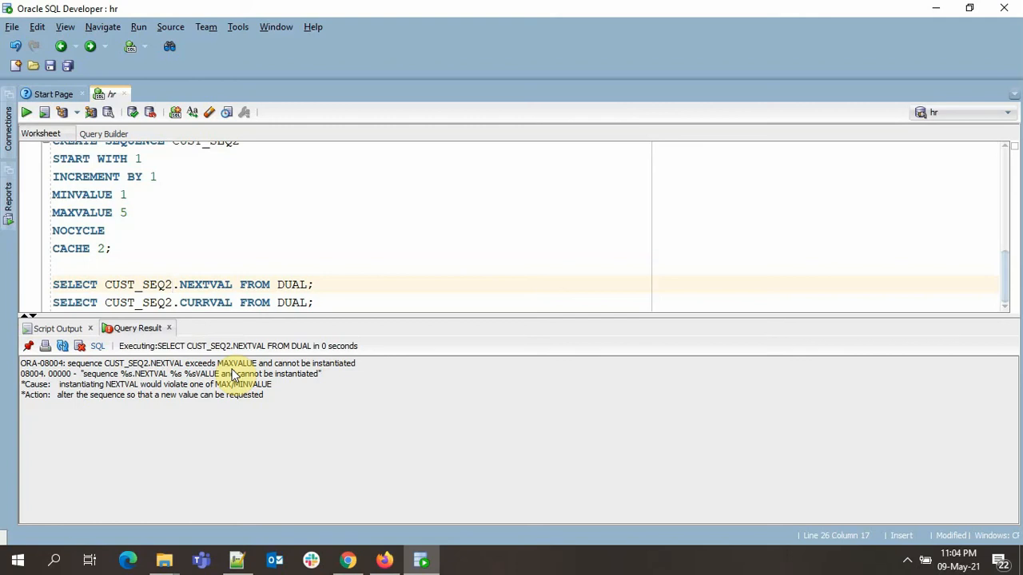
scroll(128, 215, up, 4)
scroll(127, 216, up, 3)
scroll(112, 224, up, 2)
scroll(104, 219, down, 1)
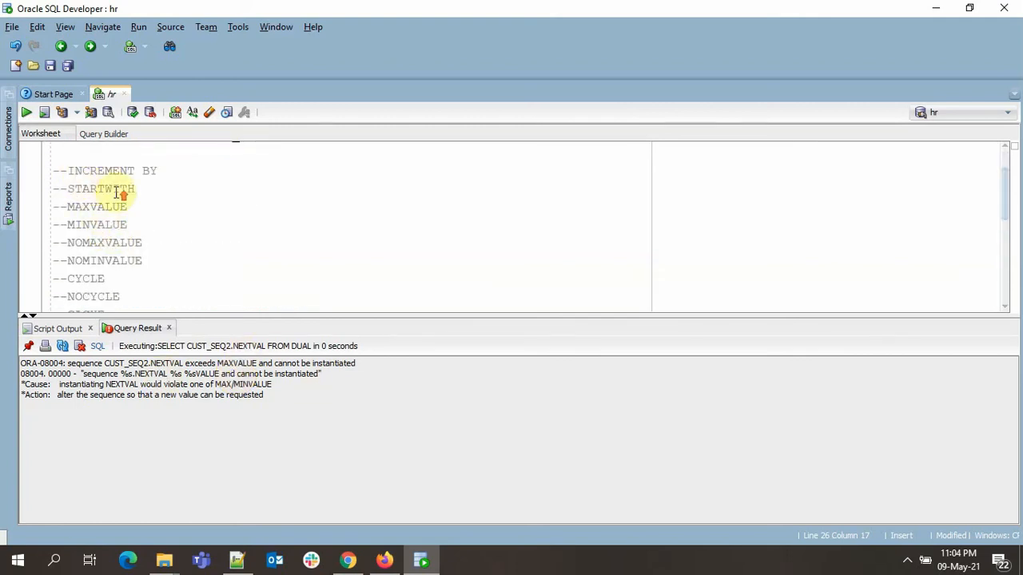
scroll(104, 192, up, 3)
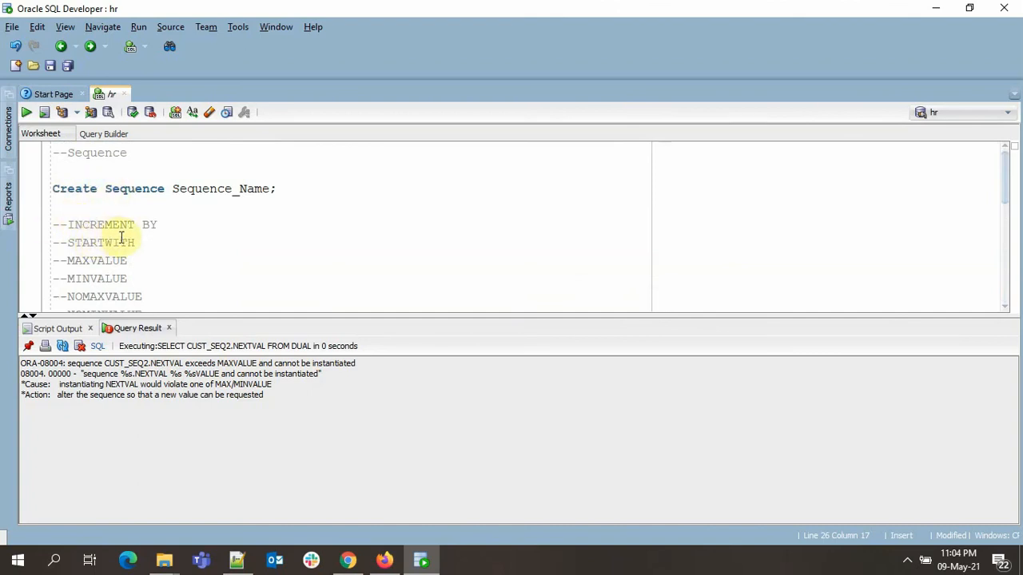
scroll(119, 233, down, 3)
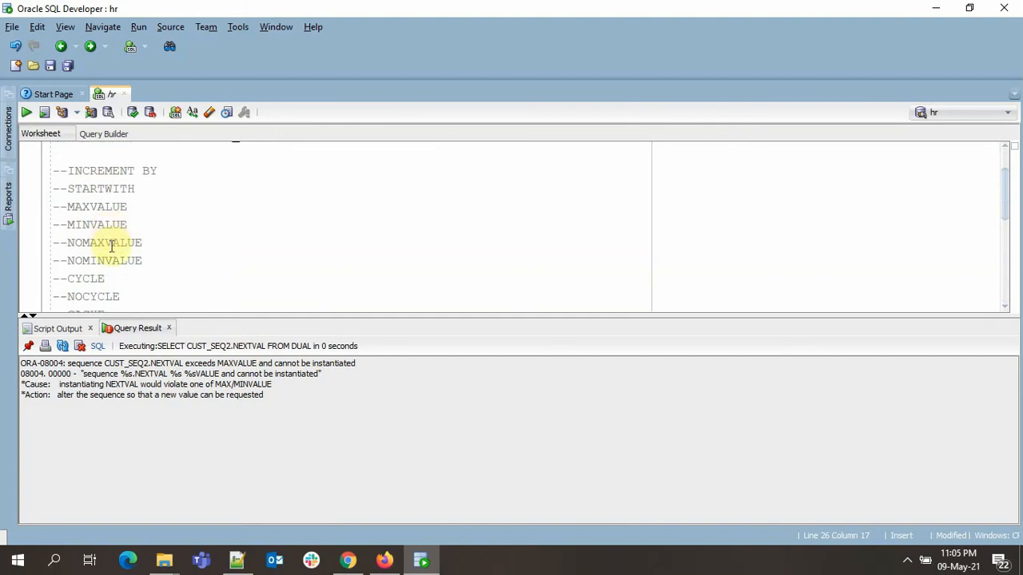
scroll(111, 240, down, 3)
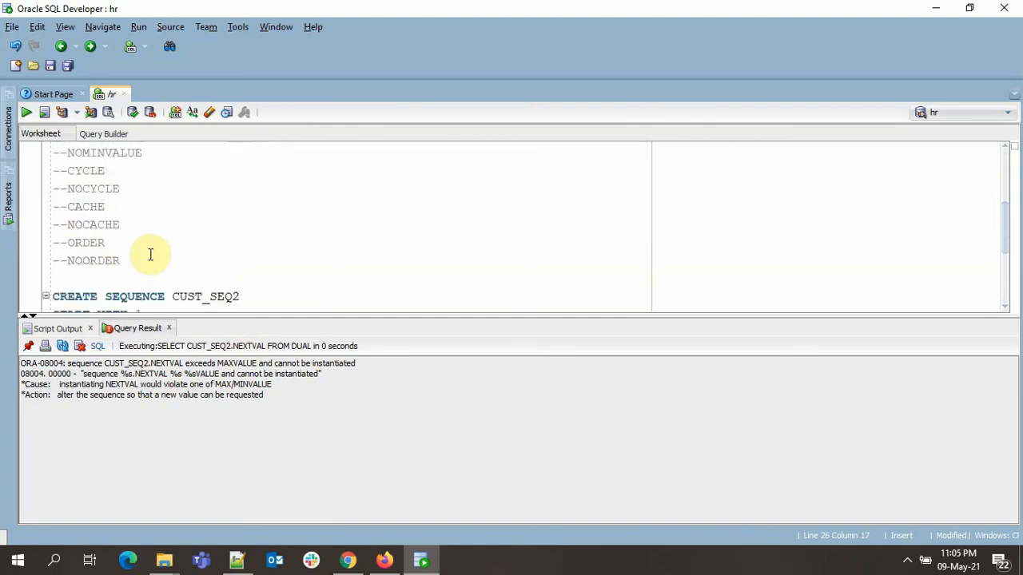
scroll(150, 254, down, 3)
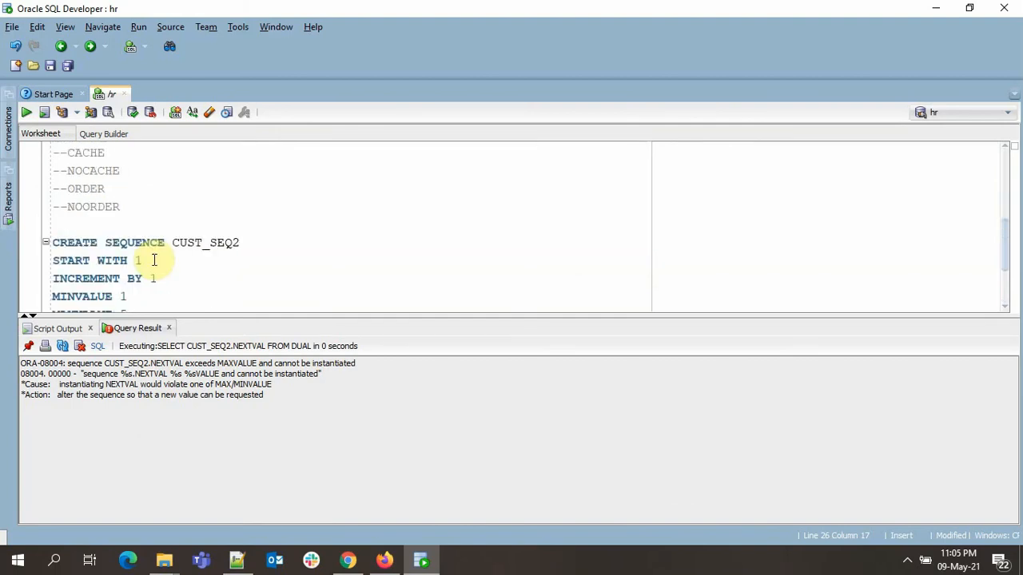